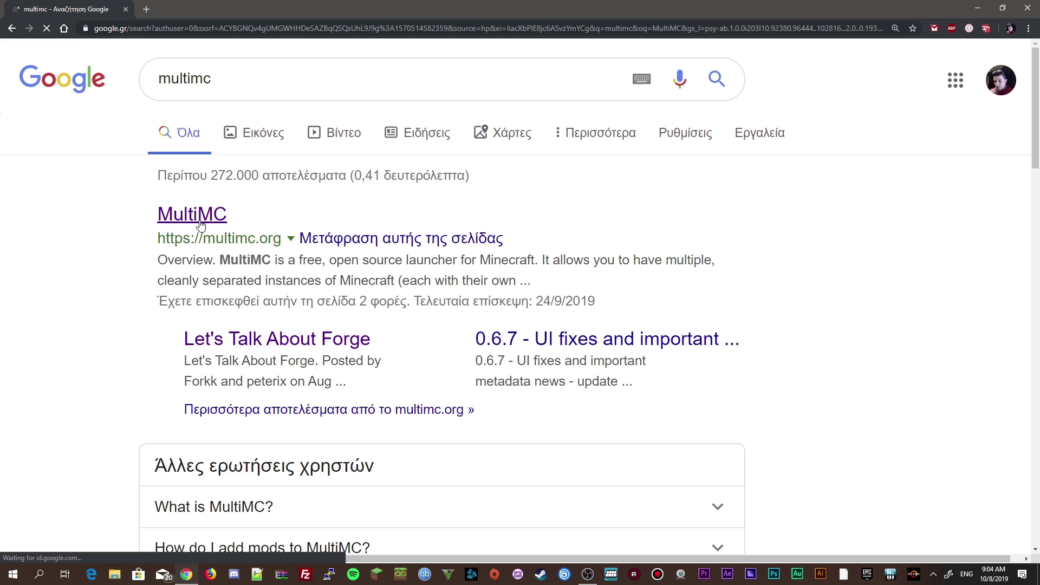
Open the MultiMC website from the search results and download the stable Windows (32/64-bit) version, mmc-stable-win32.zip.
left_click(196, 216)
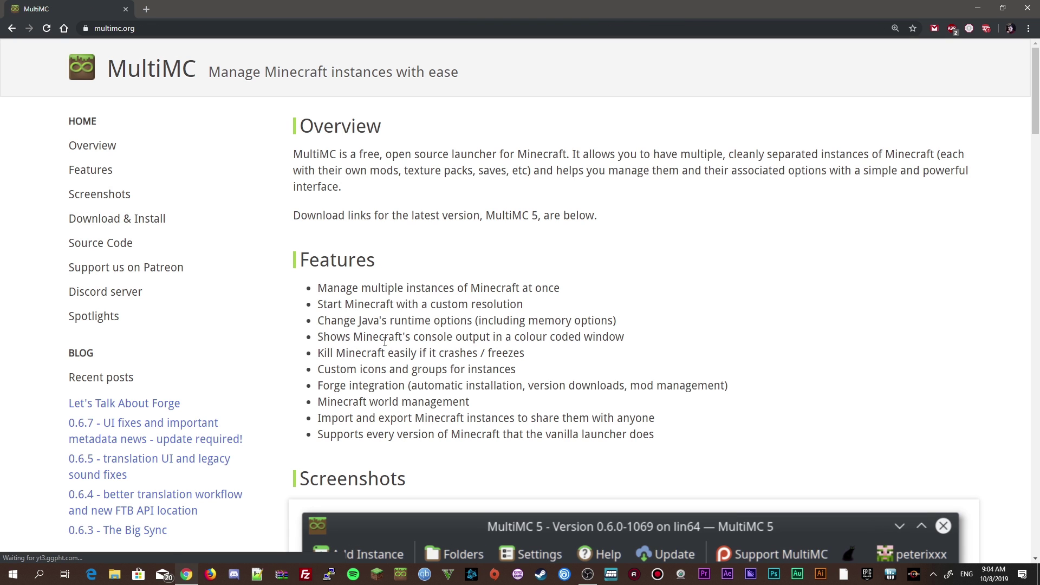
left_click(152, 220)
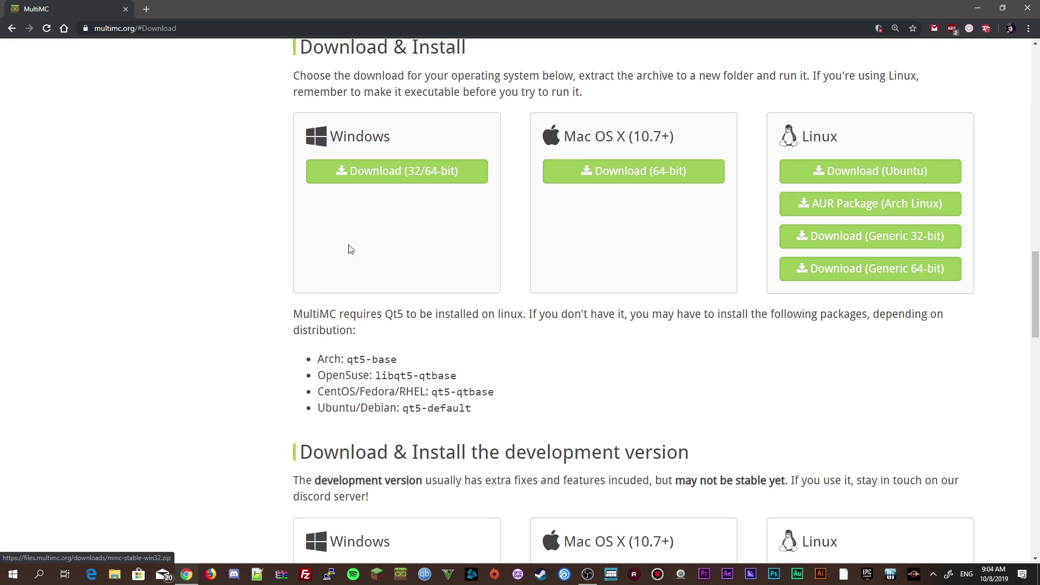
left_click(427, 176)
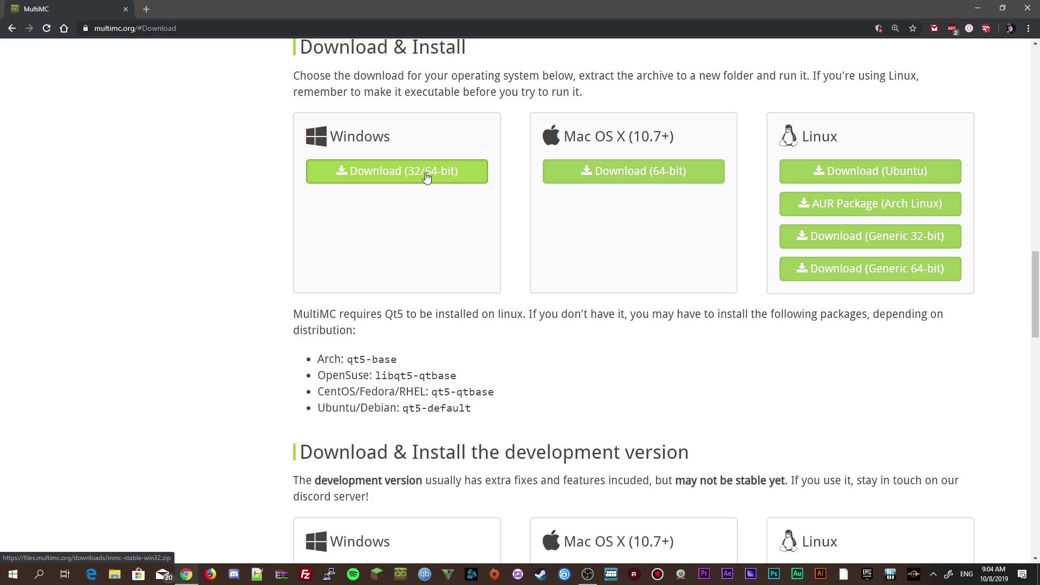
key("Return")
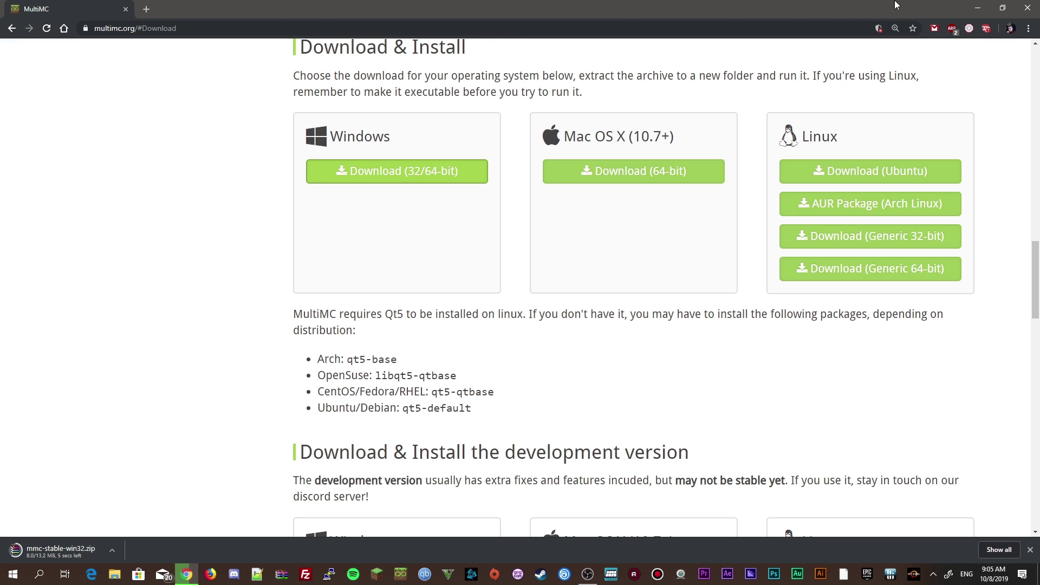
left_click(978, 7)
left_click(187, 575)
Search the web for RLCraft and open its CurseForge modpack page.
left_click(167, 31)
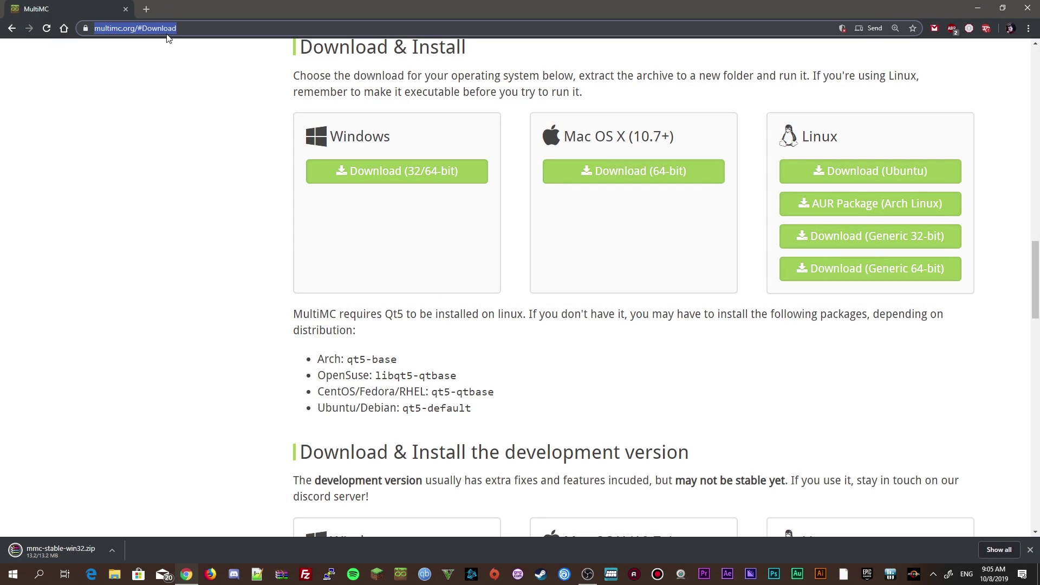
type("RLCraft")
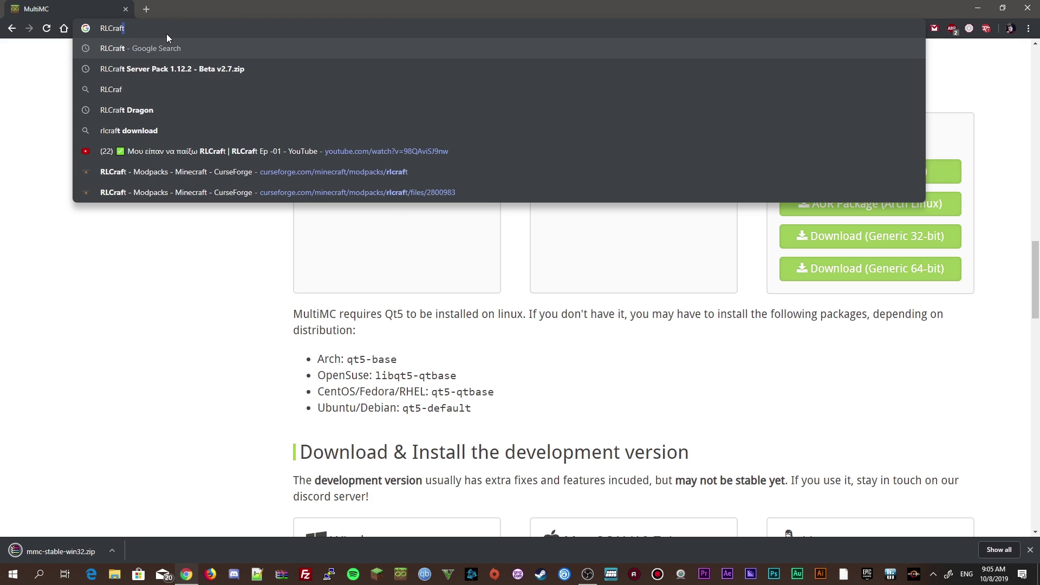
key("Return")
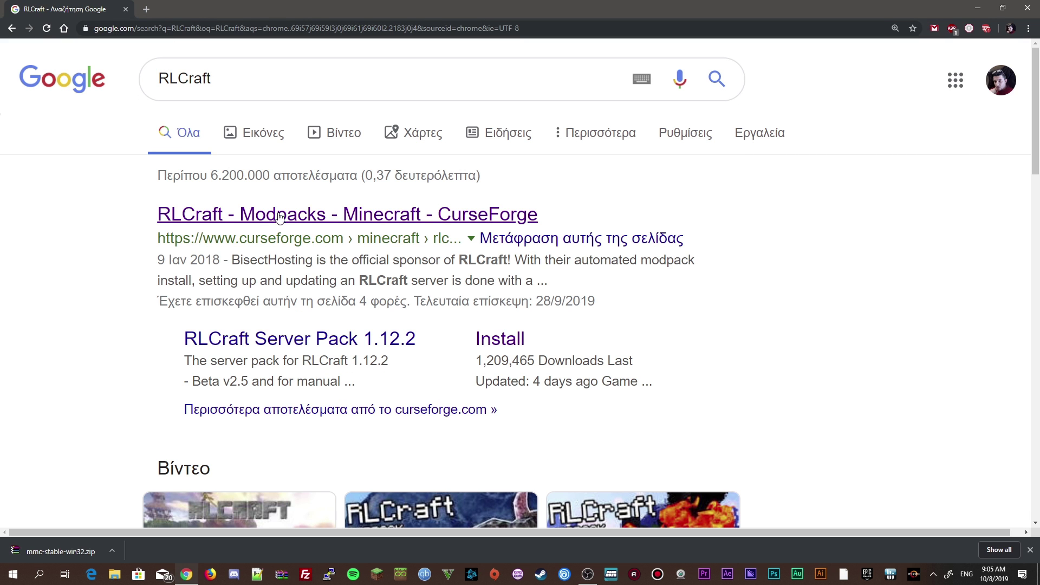
left_click(327, 226)
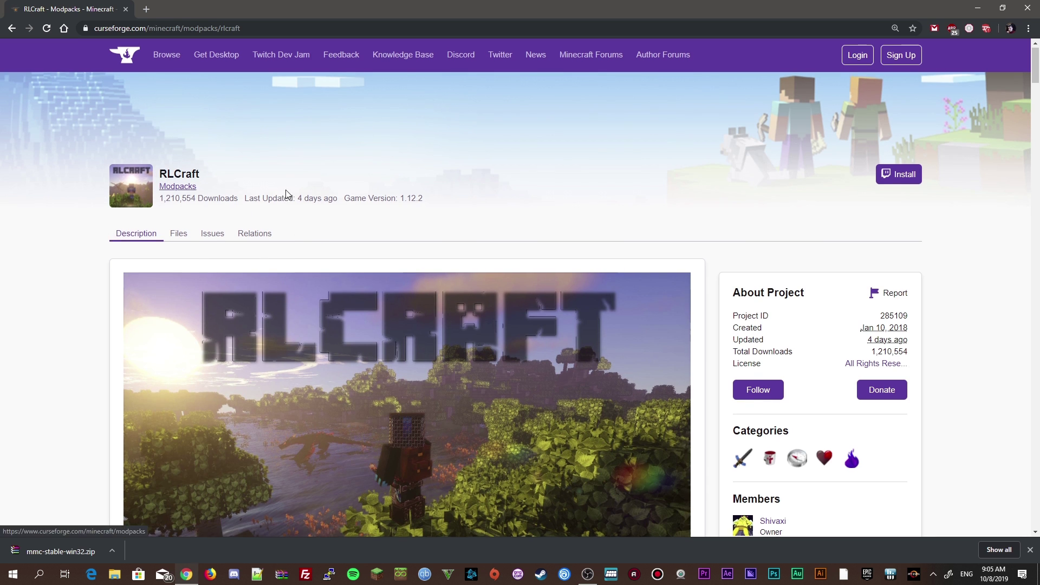
Download the main file RLCraft 1.12.2 - Beta v2.7.1 (CLIENT ONLY FIX) from the modpack's files.
scroll(324, 200, "down", 5)
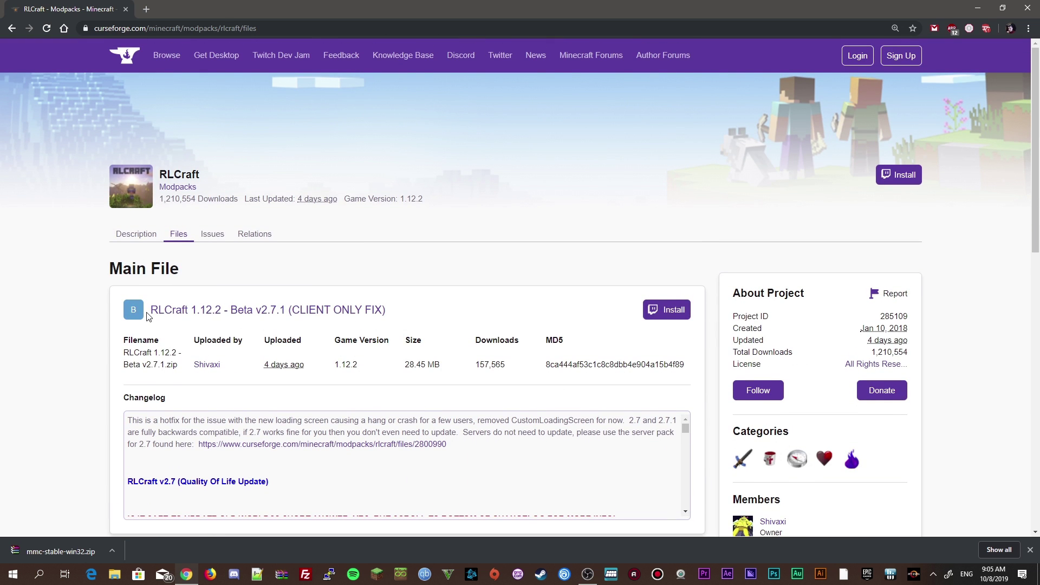
scroll(148, 317, "down", 3)
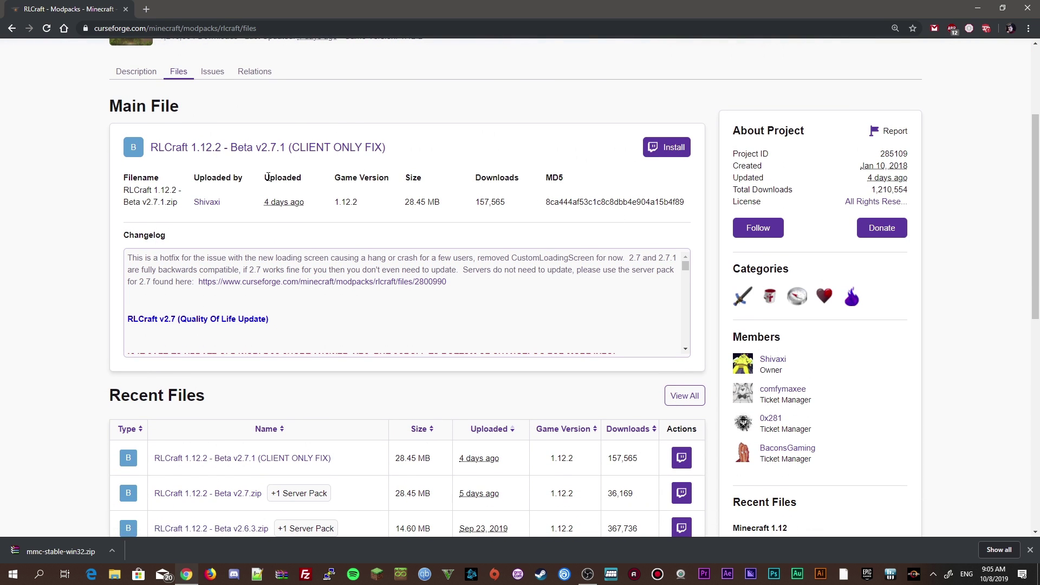
left_click(270, 151)
scroll(271, 156, "down", 3)
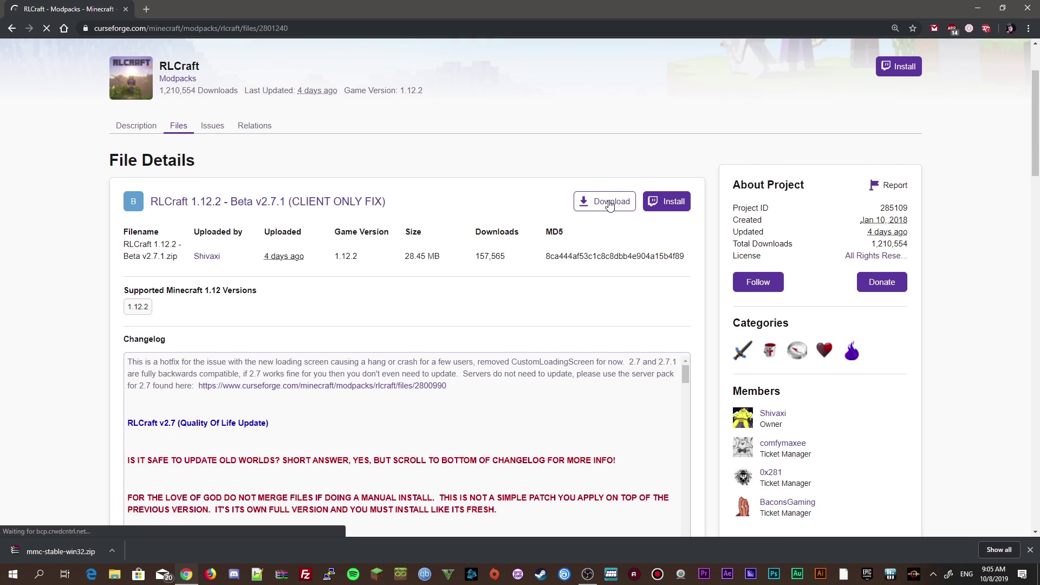
left_click(609, 269)
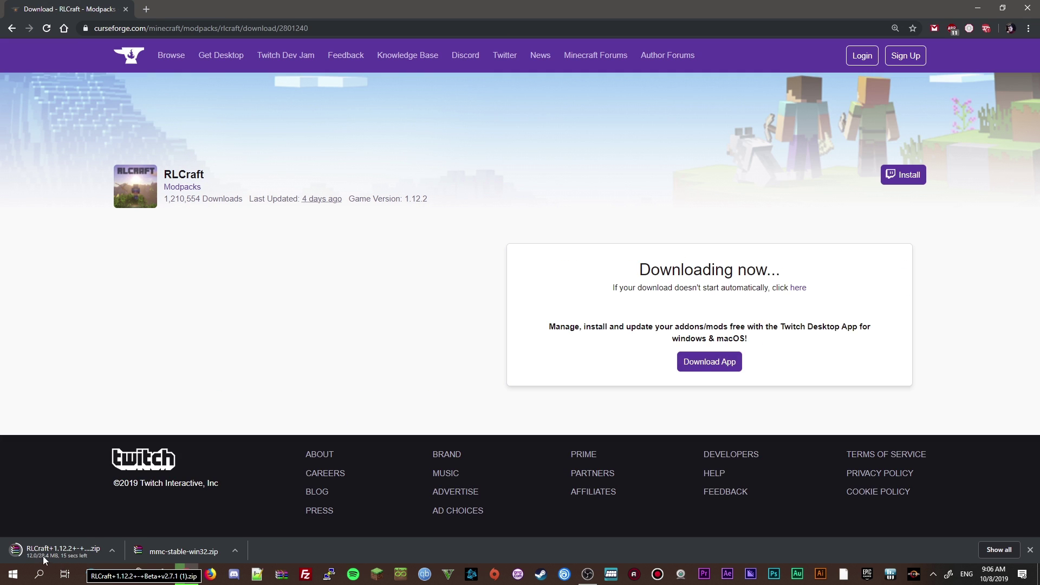
Go to the OptiFine downloads page at optifine.net/downloads.
left_click(215, 29)
type("optifine.net/downloads")
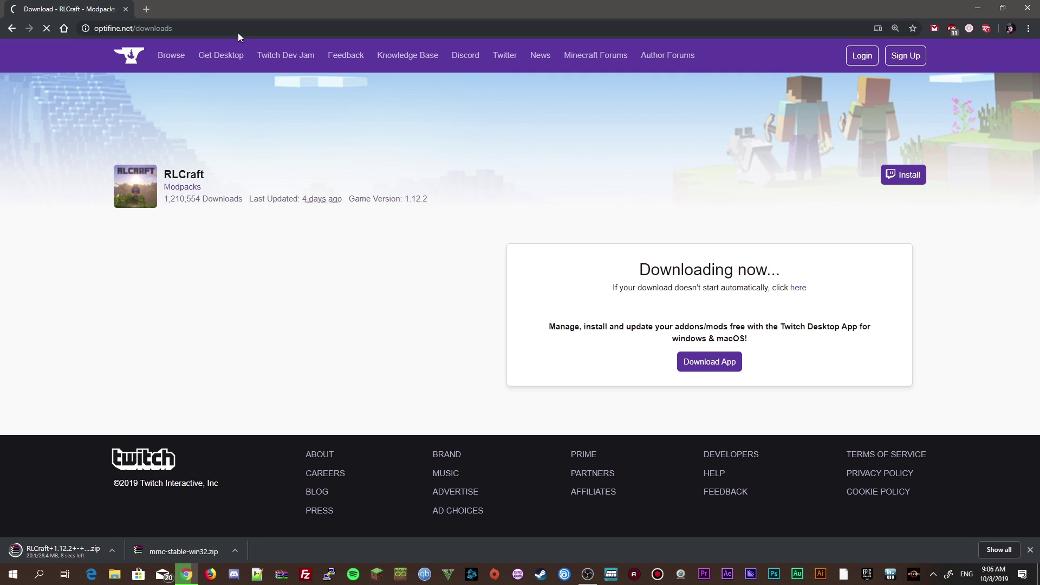
key("Return")
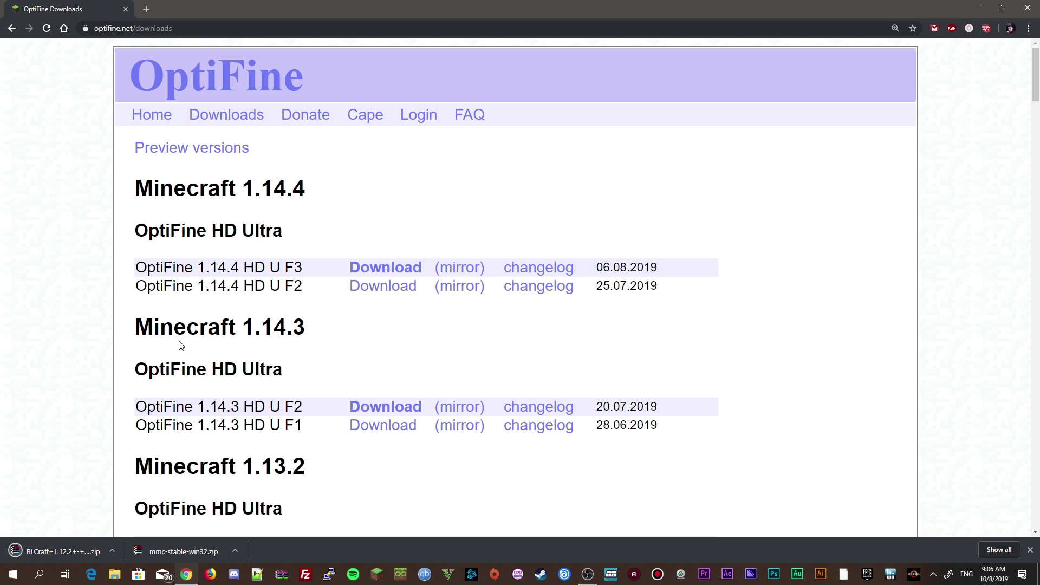
Download OptiFine 1.12.2 HD U E3 and save OptiFine_1.12.2_HD_U_E3.jar to the Desktop.
scroll(181, 346, "down", 1)
scroll(173, 346, "down", 9)
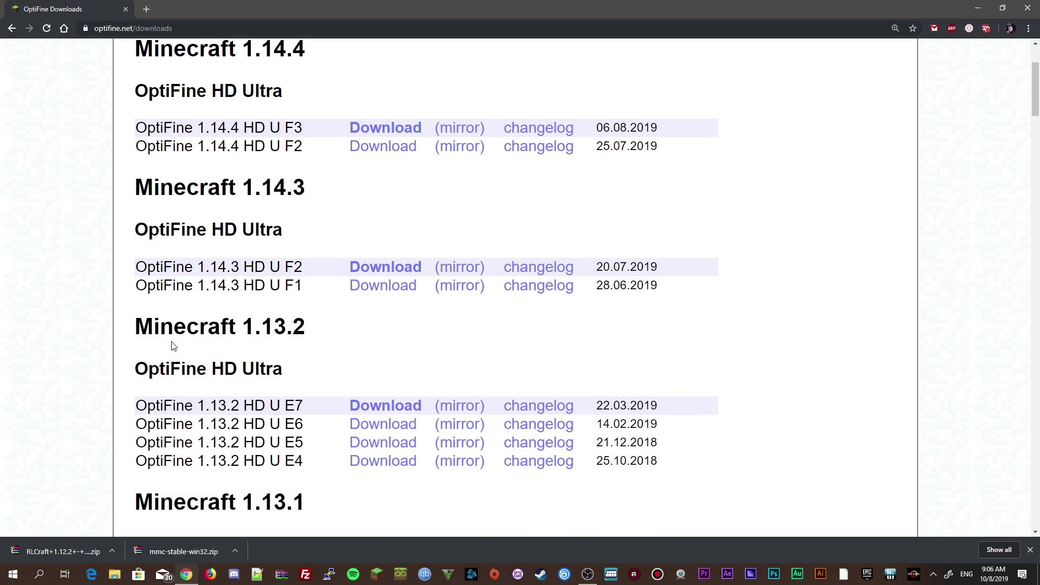
scroll(171, 345, "down", 1)
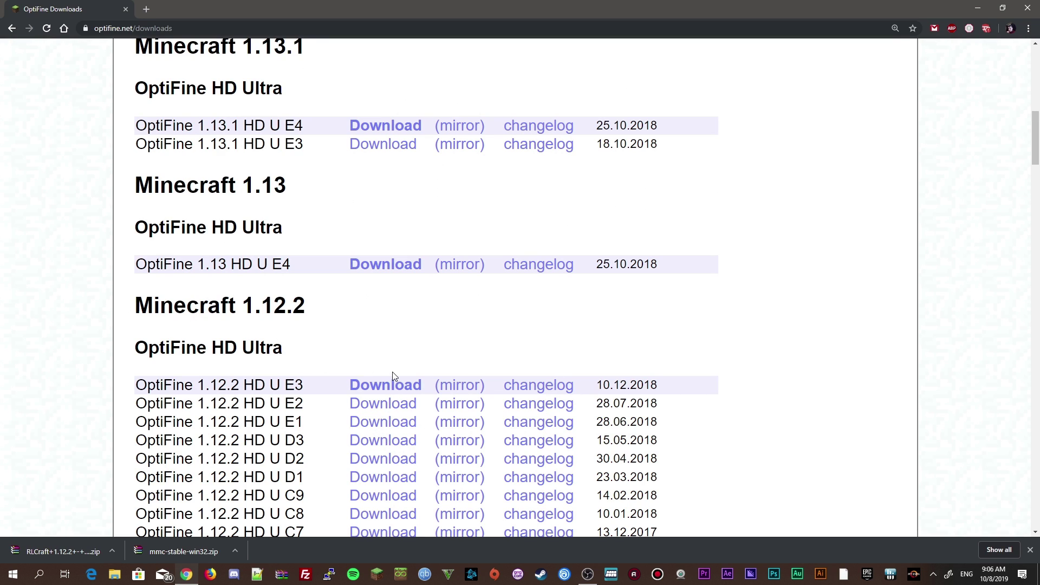
left_click(379, 385)
key("alt+Left")
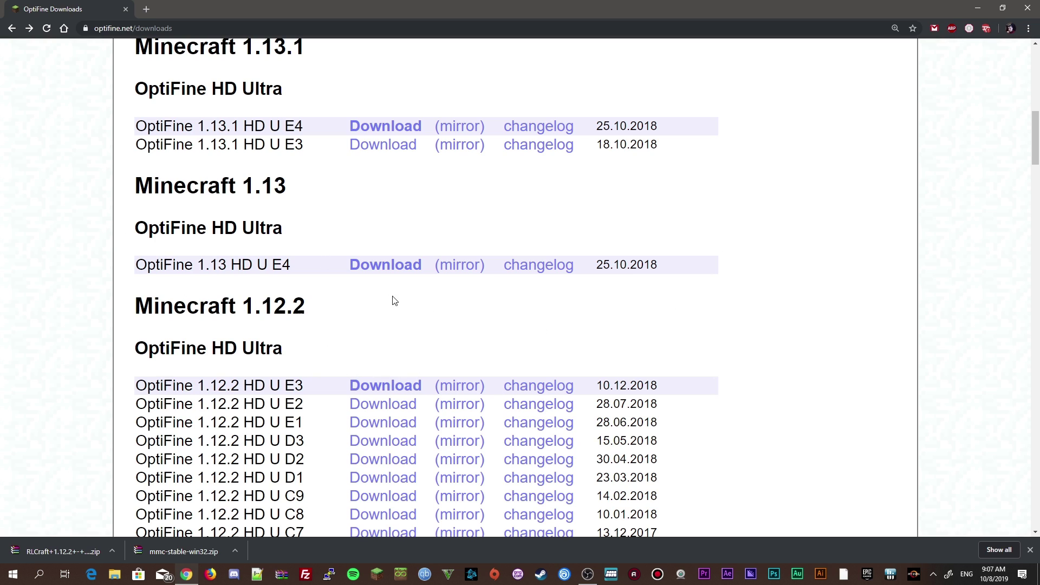
left_click(367, 383)
left_click(476, 201)
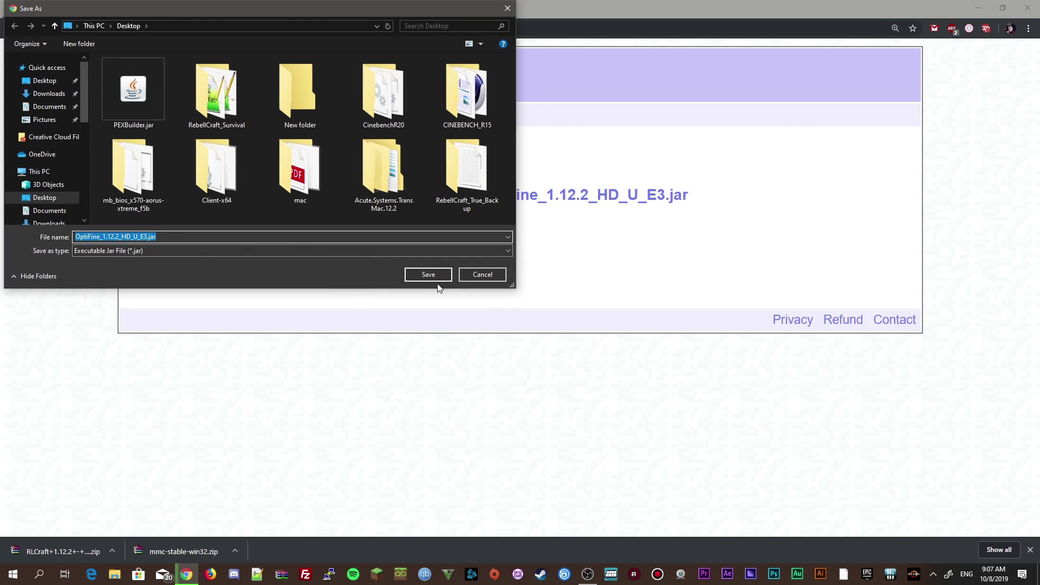
left_click(440, 276)
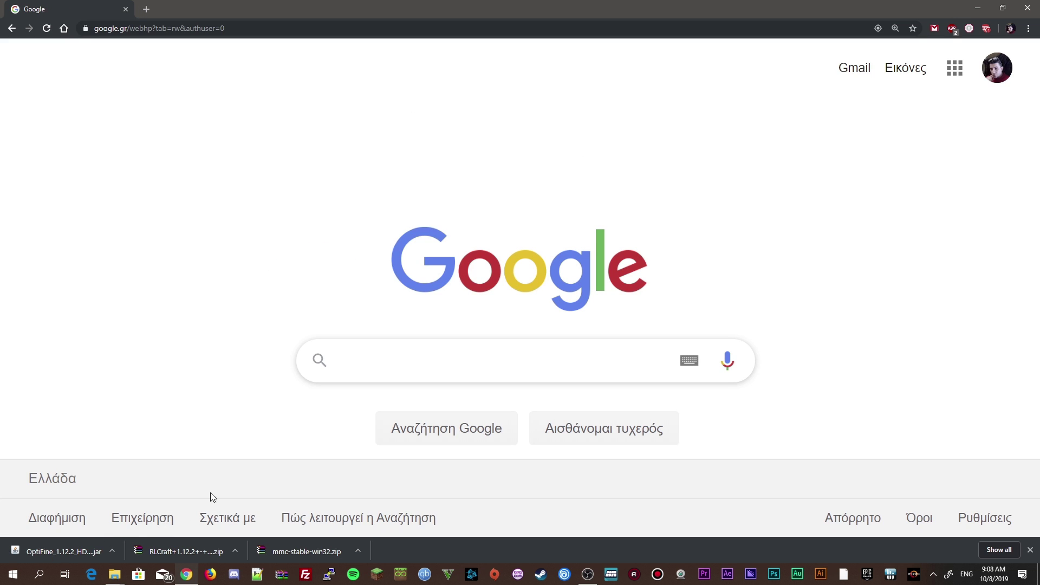
Search Google for bsl shaders and open the BITSLABLAB BSL Shaders site.
left_click(408, 367)
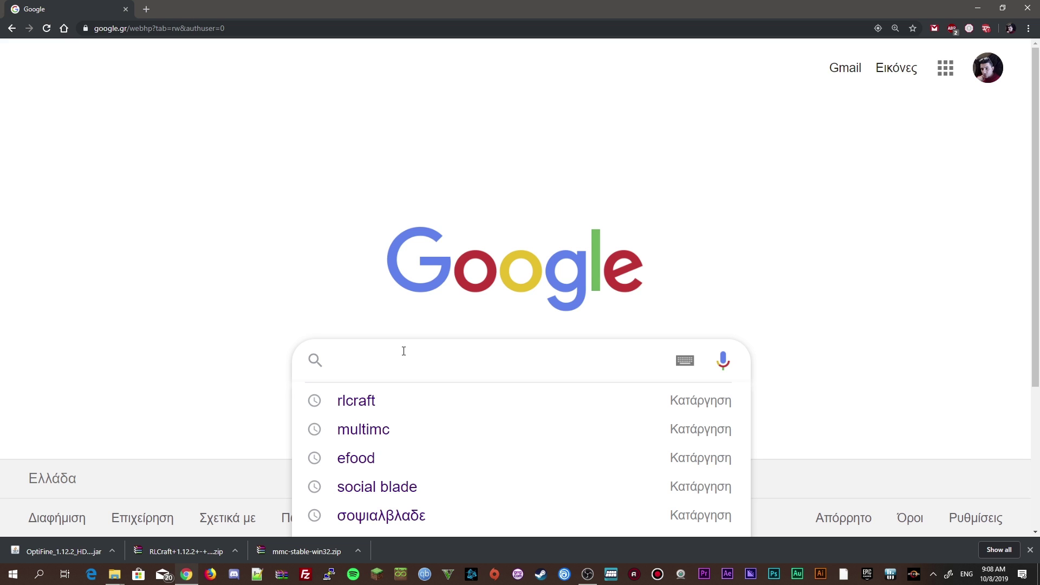
type("BSL")
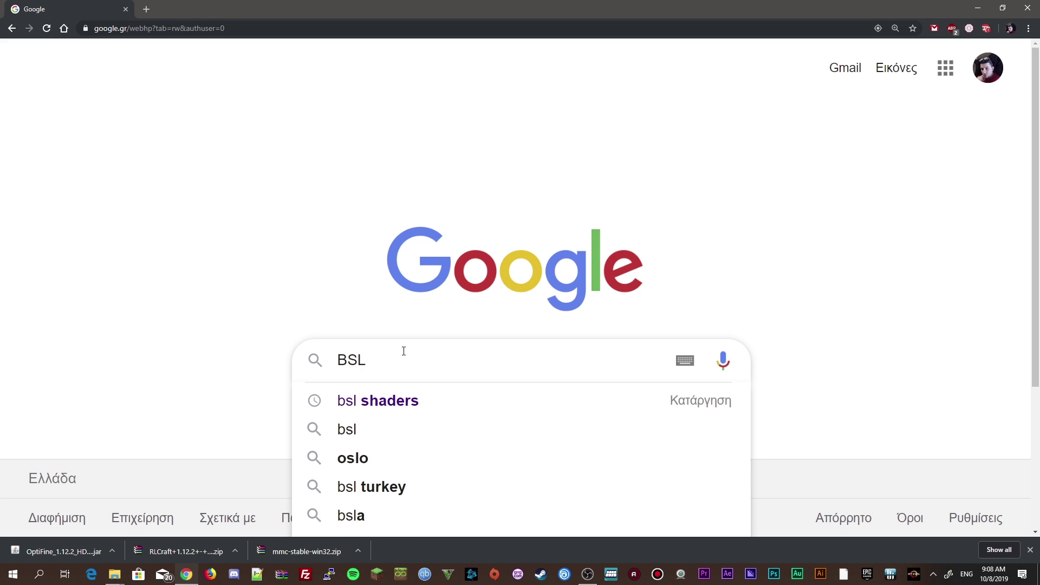
key("Down")
key("Return")
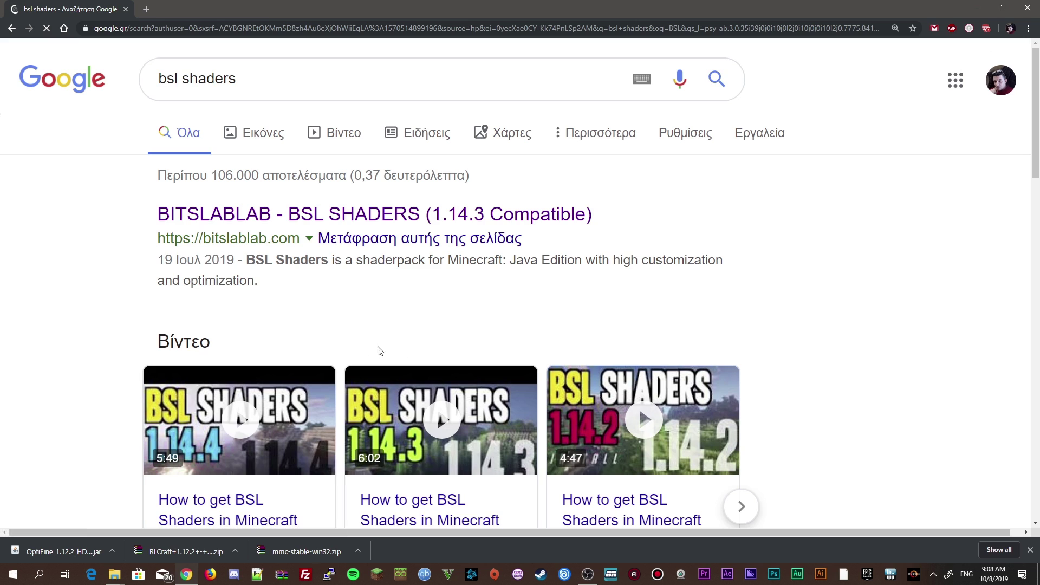
left_click(254, 218)
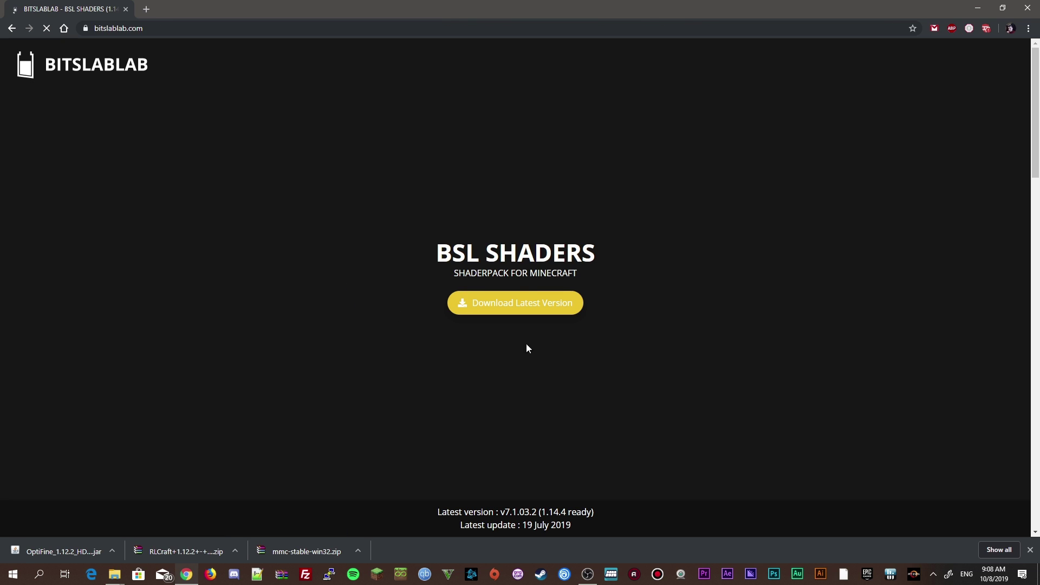
Download the latest BSL Shaders version, save BSL+v7.1.03.2 (1).zip to the Desktop, and close the open windows.
left_click(519, 300)
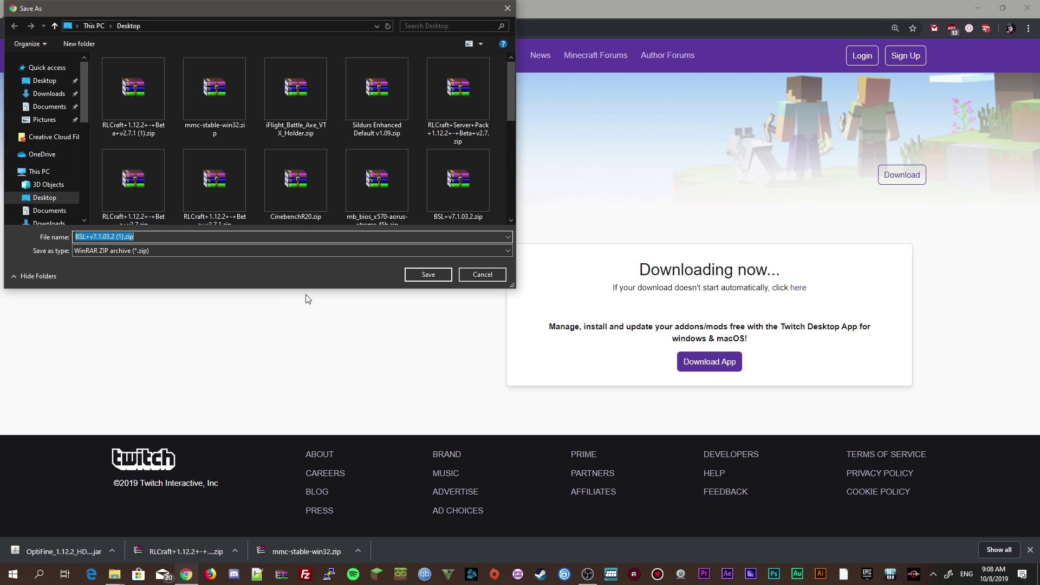
left_click(425, 274)
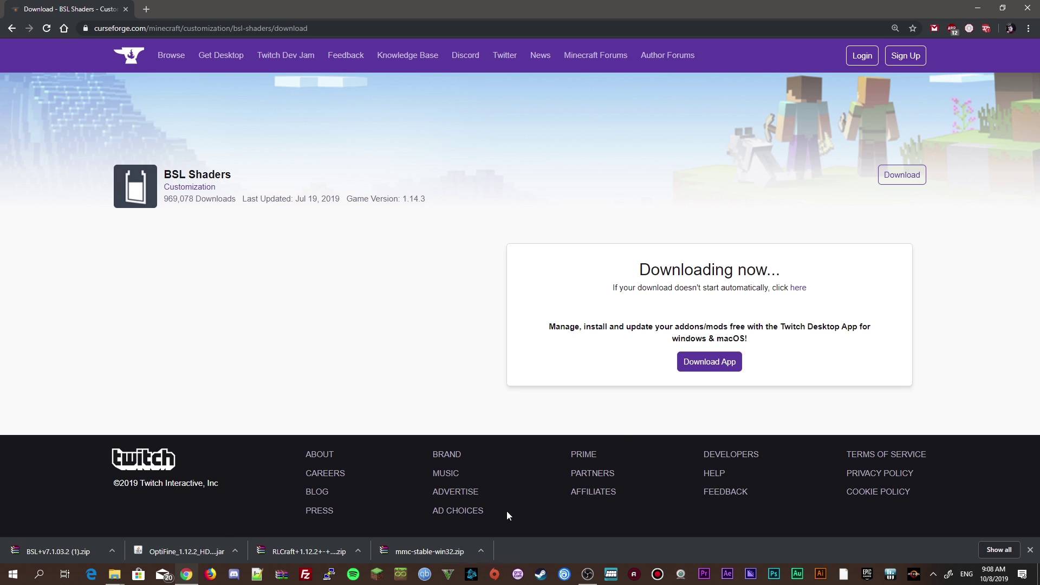
left_click(1024, 5)
left_click(982, 48)
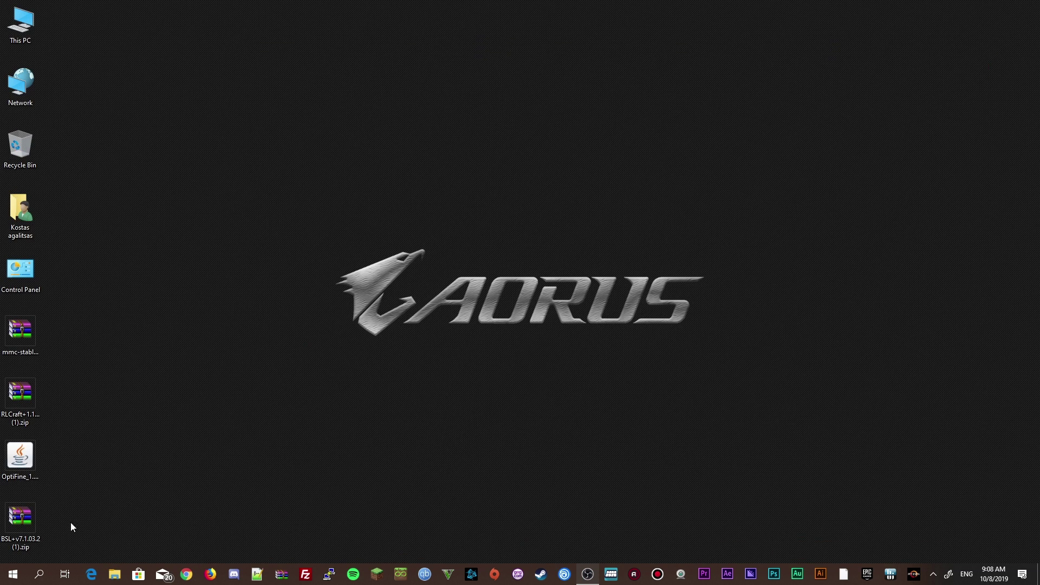
Extract the MultiMC folder from mmc-stable-win32.zip to the desktop, check its contents, and close the archive.
double_click(22, 336)
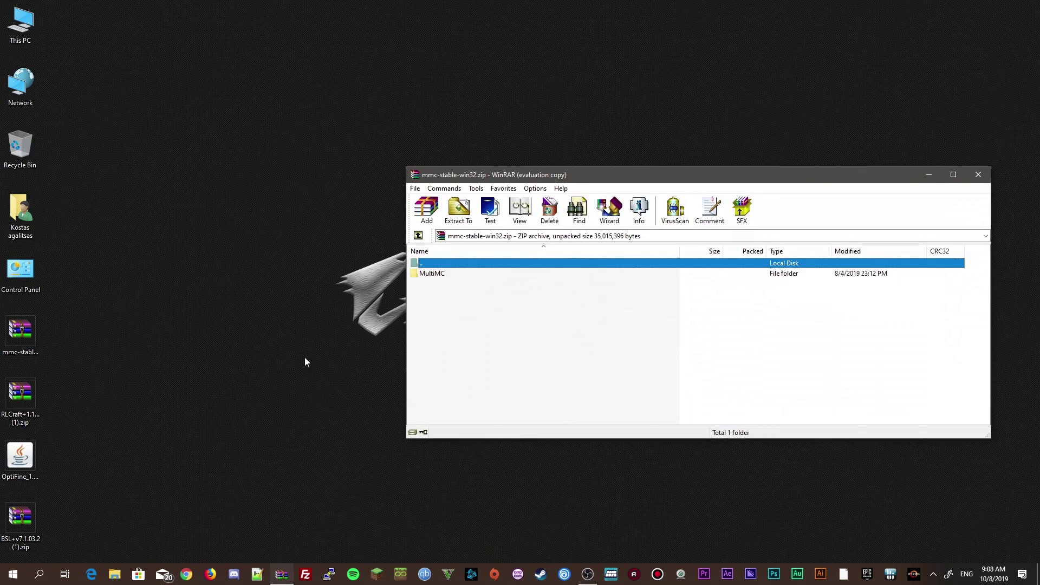
left_click_drag(428, 274, 219, 269)
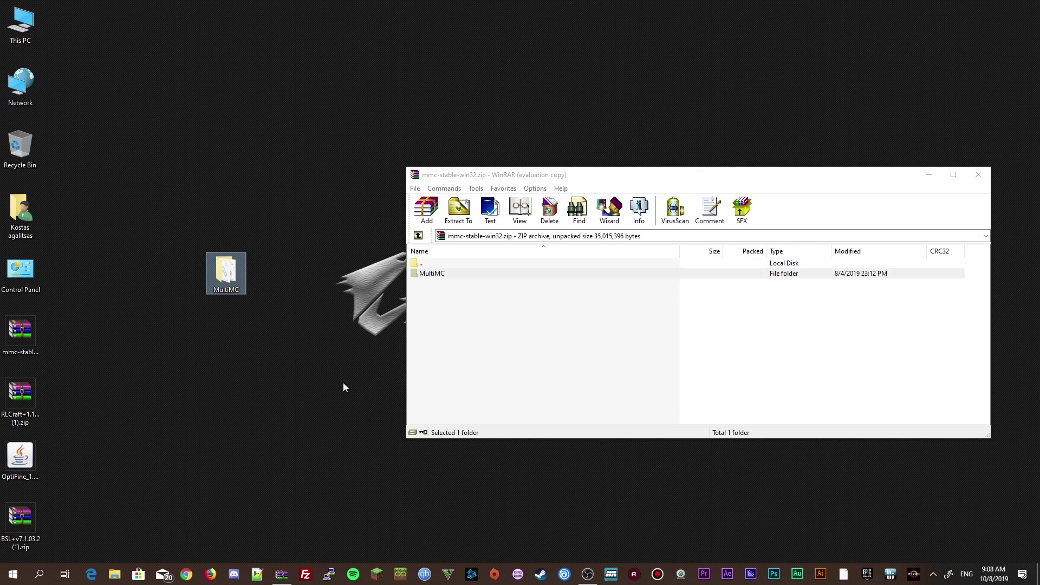
double_click(230, 287)
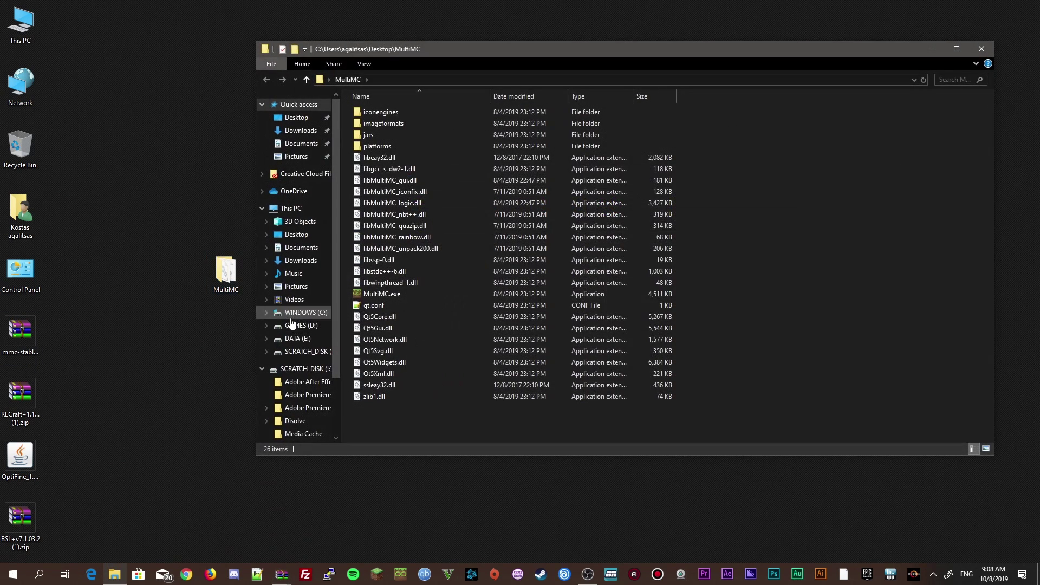
left_click(981, 48)
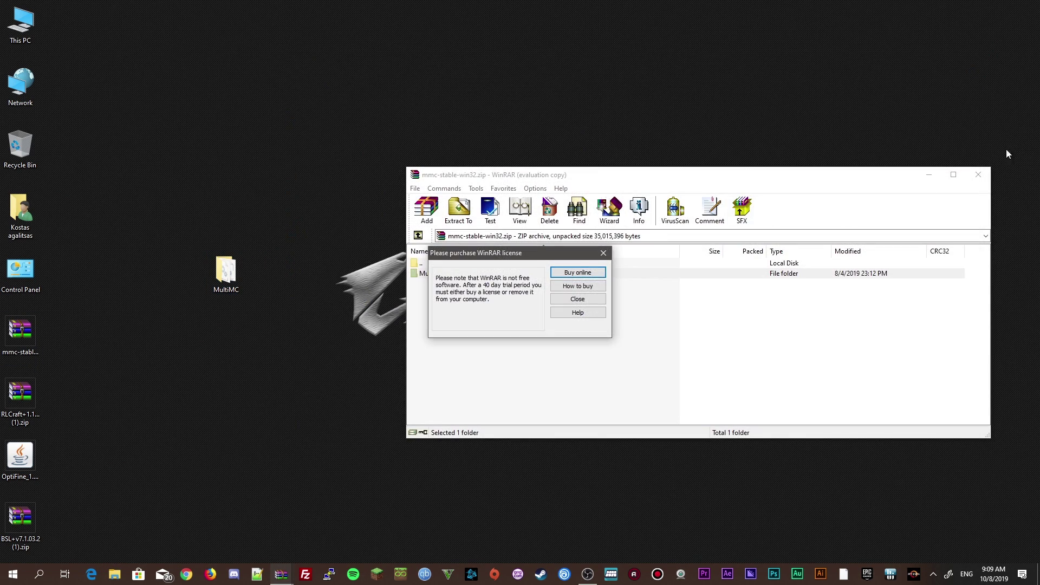
left_click(569, 297)
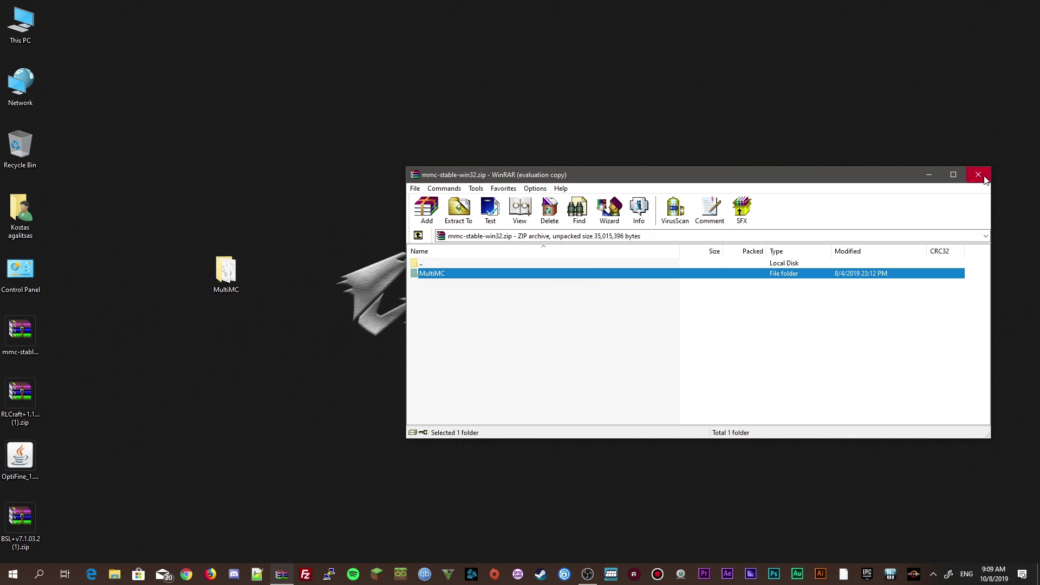
left_click(978, 175)
Copy the MultiMC folder from the desktop to the GAMES (D:) drive and move the desktop copy to the Recycle Bin.
double_click(20, 25)
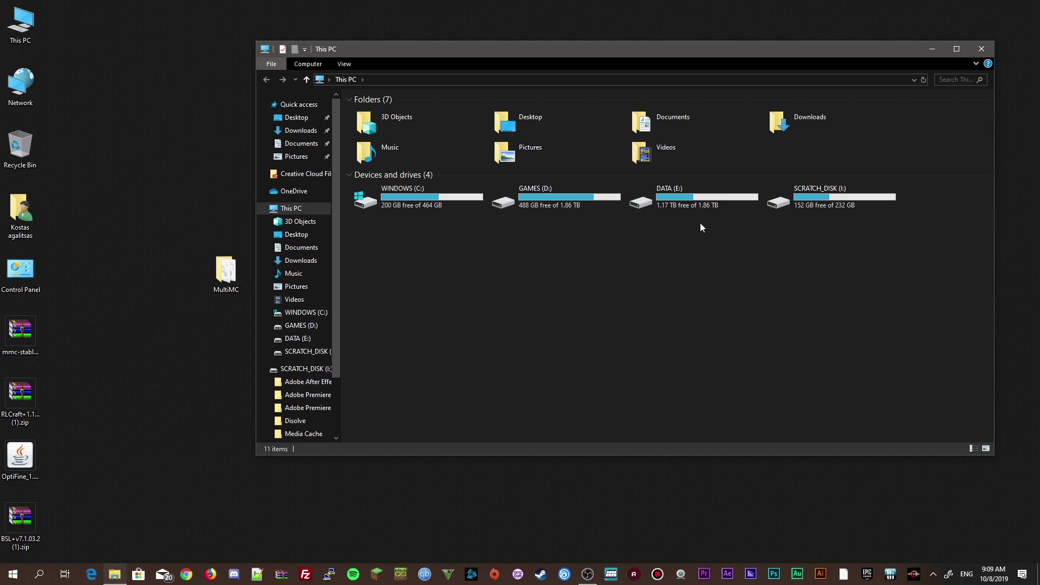
double_click(560, 201)
left_click_drag(221, 291, 462, 298)
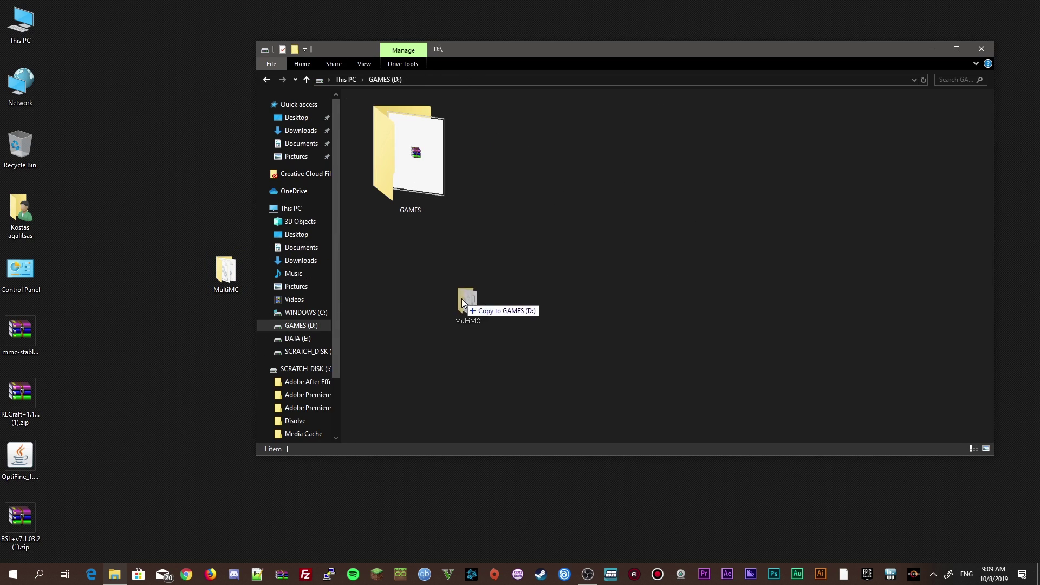
left_click(542, 344)
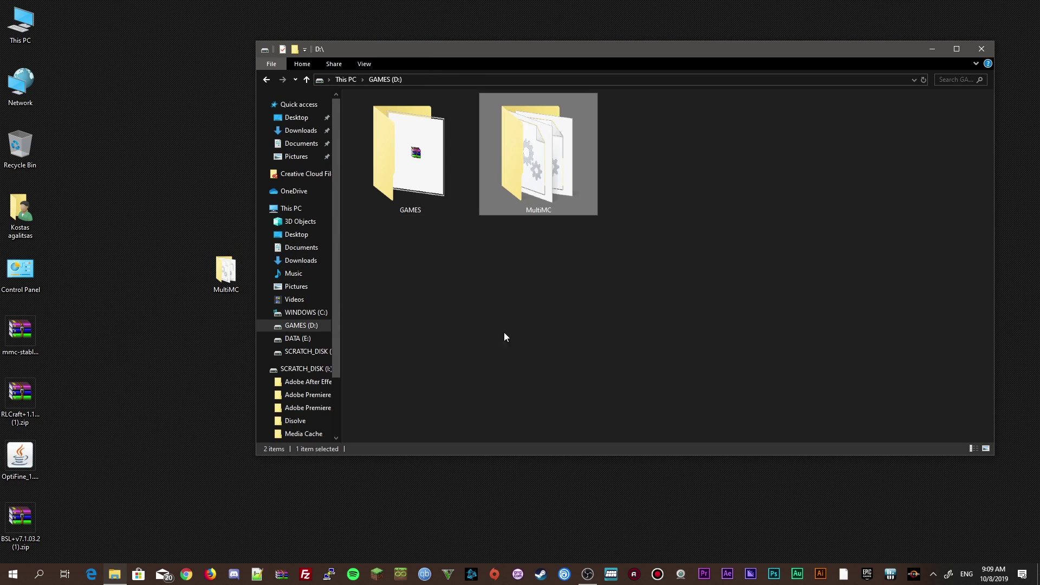
left_click_drag(221, 270, 18, 153)
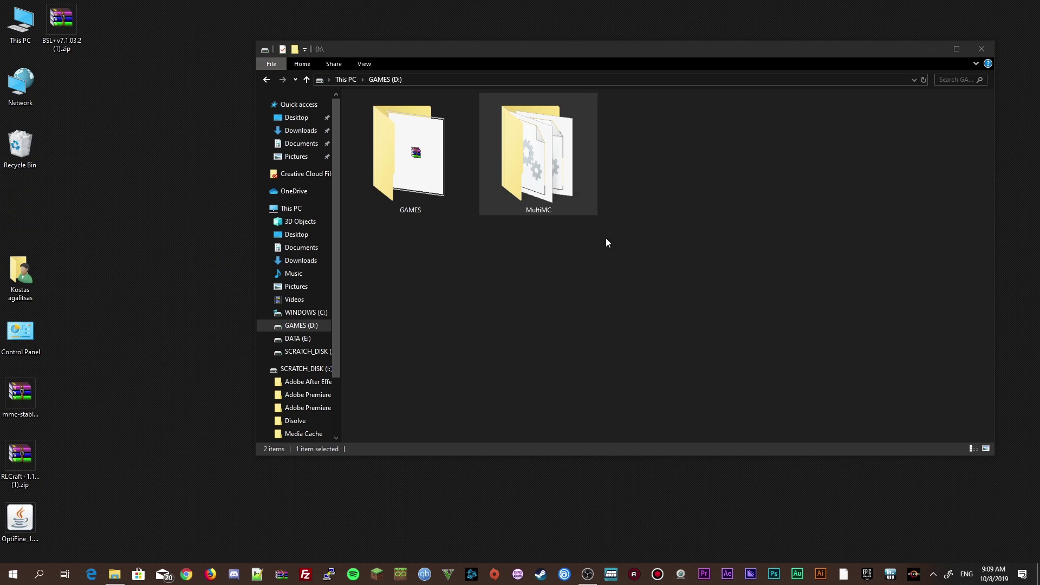
Launch MultiMC.exe from the MultiMC folder on D: and accept American English as the setup language.
double_click(539, 163)
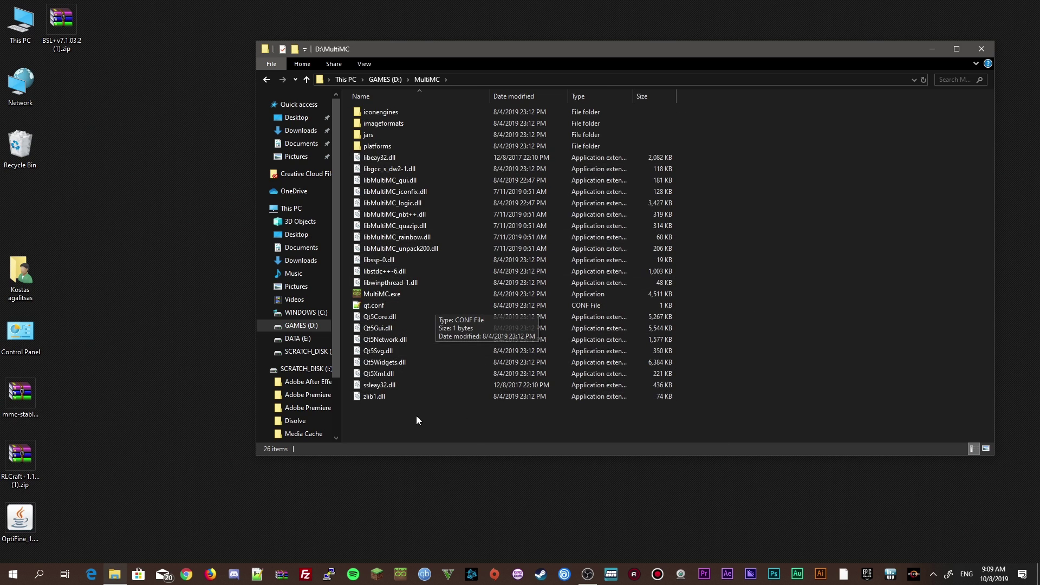
double_click(426, 295)
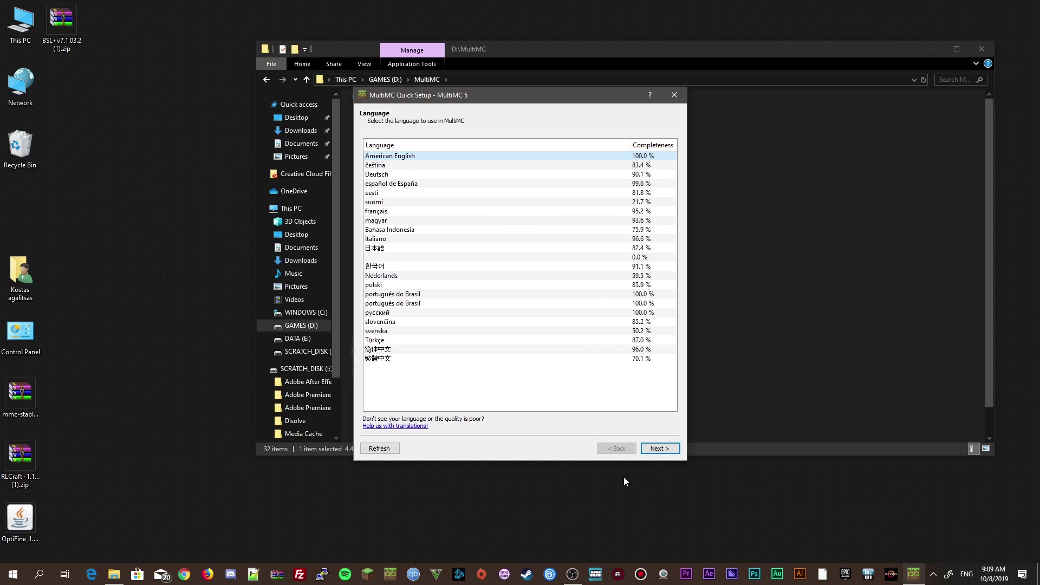
left_click(658, 448)
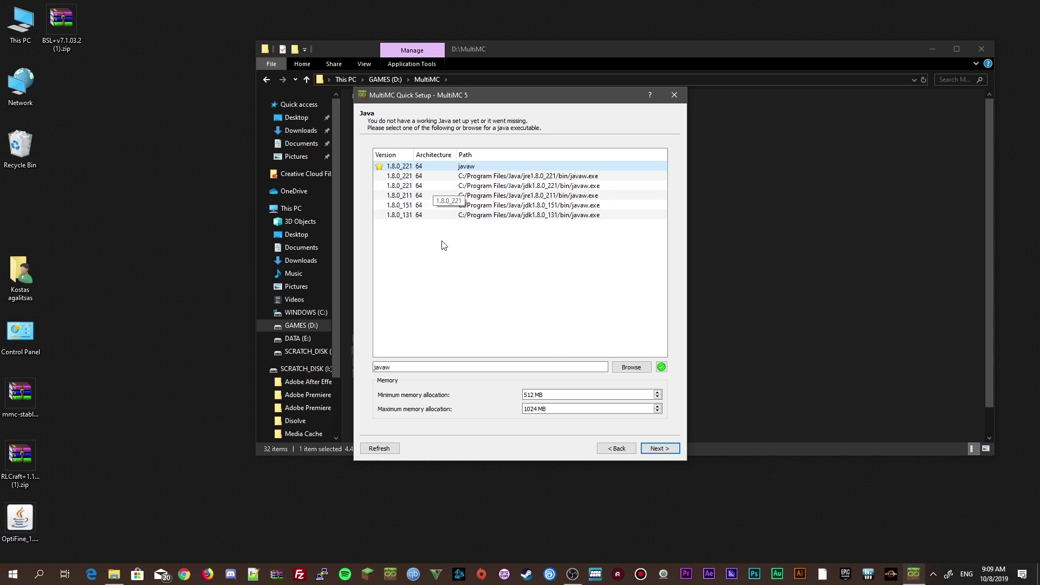
Test the selected javaw Java installation and set the maximum memory allocation to 8192 MB.
left_click(661, 368)
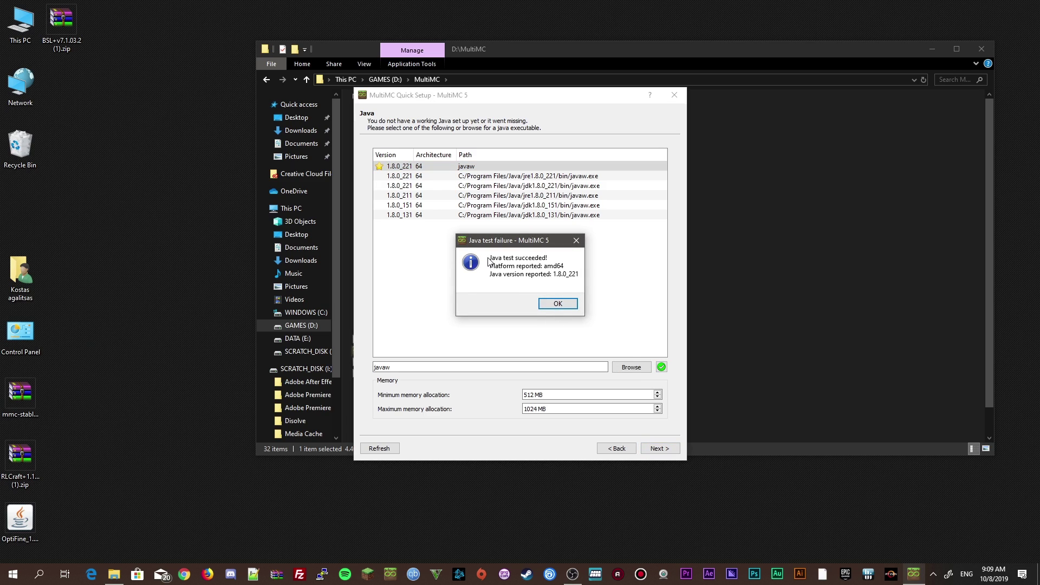
left_click(558, 304)
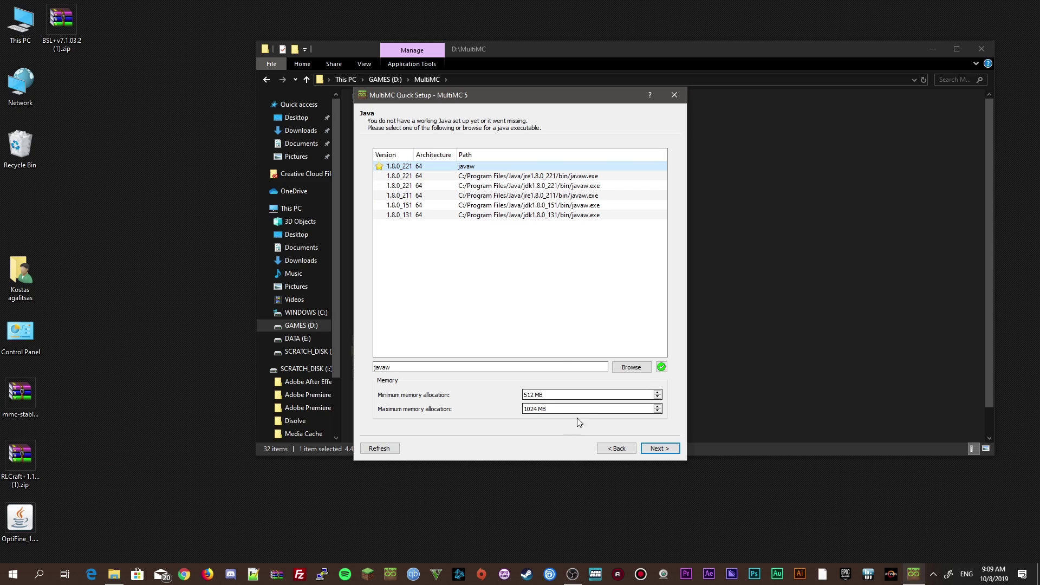
left_click(568, 398)
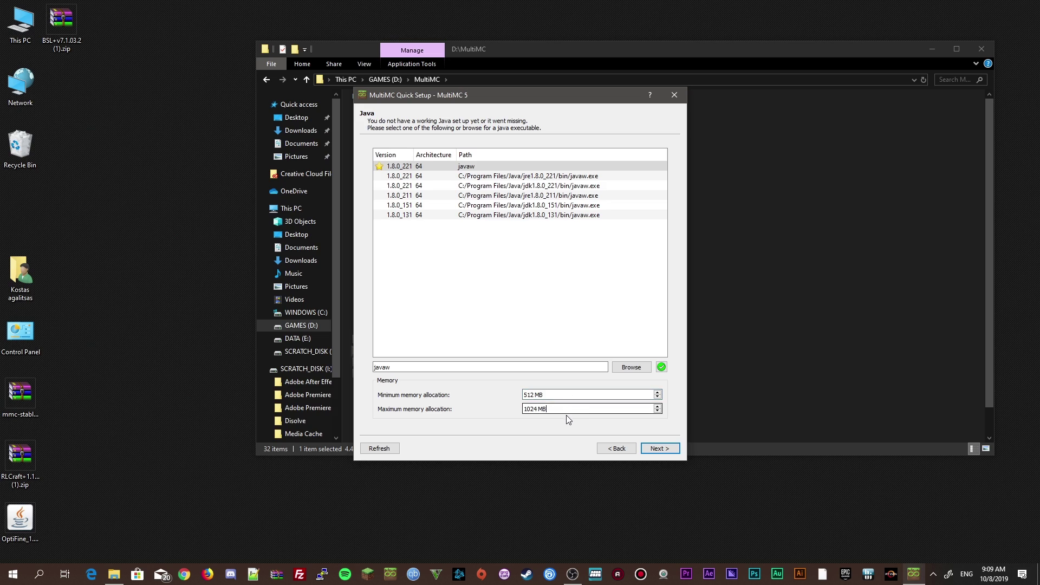
left_click(534, 410)
double_click(533, 411)
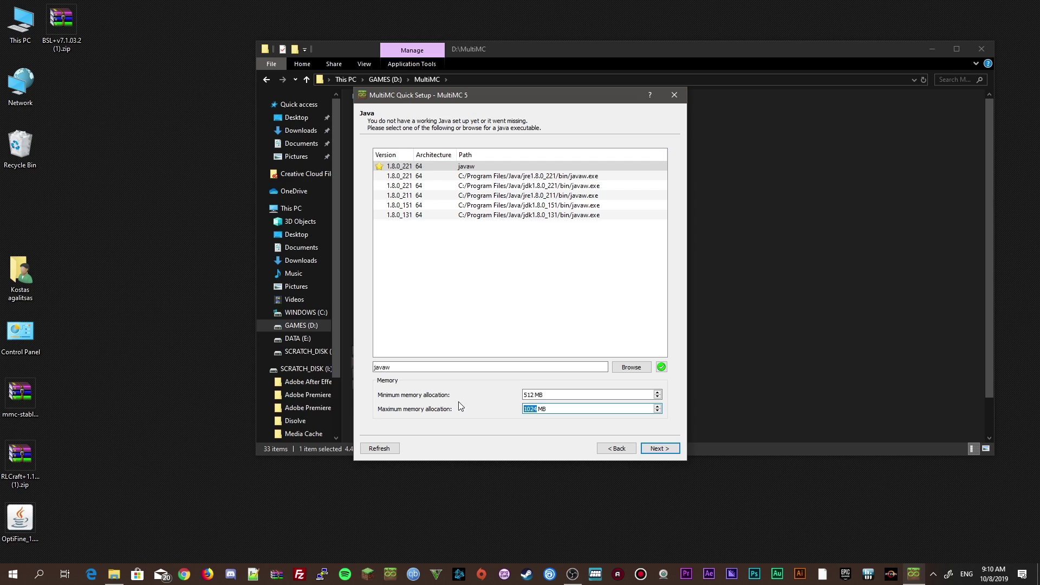
type("8192")
Continue to the analytics page, turn off Enable Analytics and finish the quick setup.
left_click(656, 450)
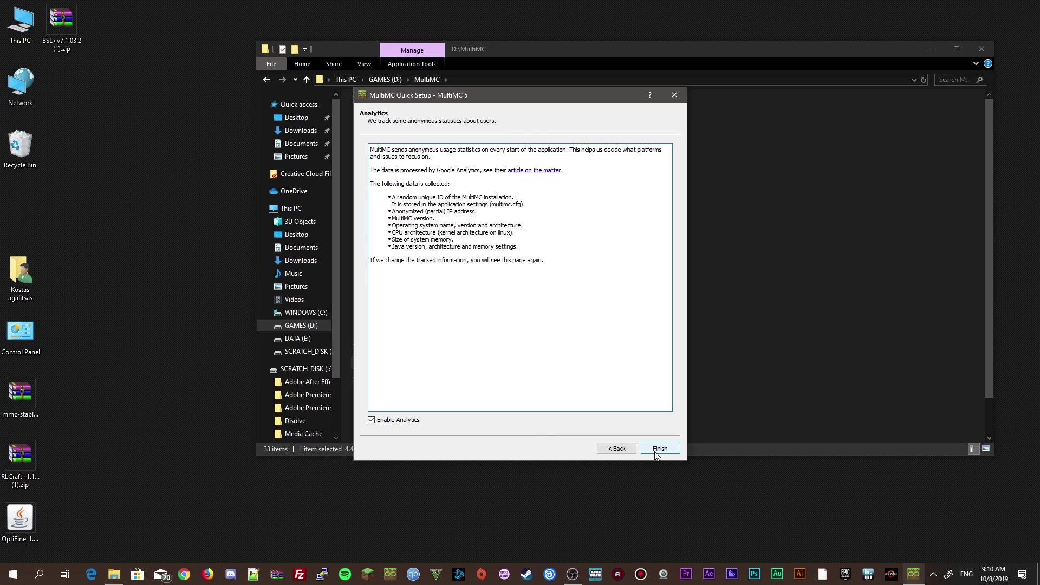
left_click(378, 422)
left_click(659, 450)
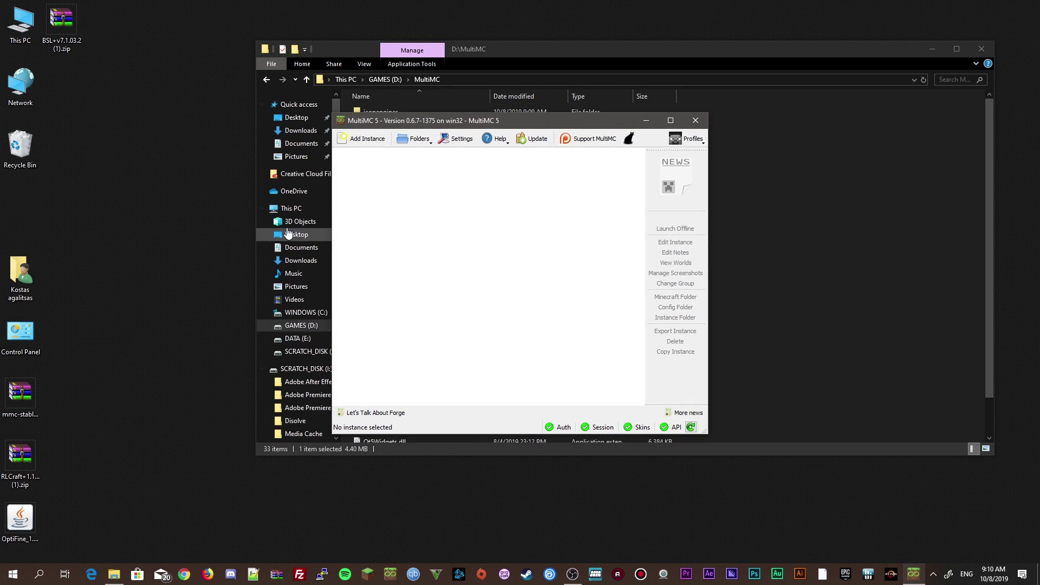
Close the File Explorer window and pin MultiMC to the taskbar.
left_click(982, 50)
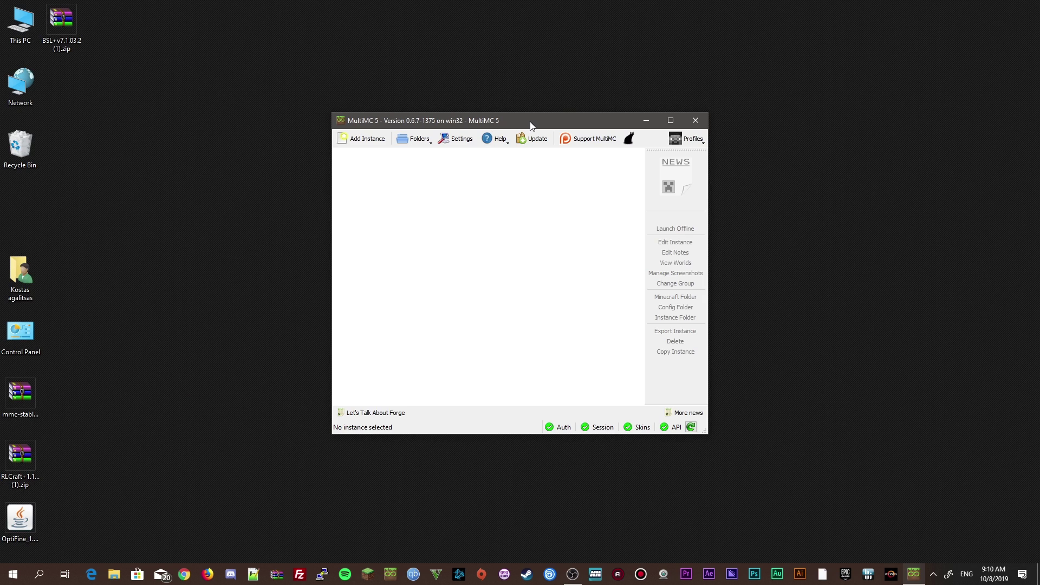
right_click(913, 573)
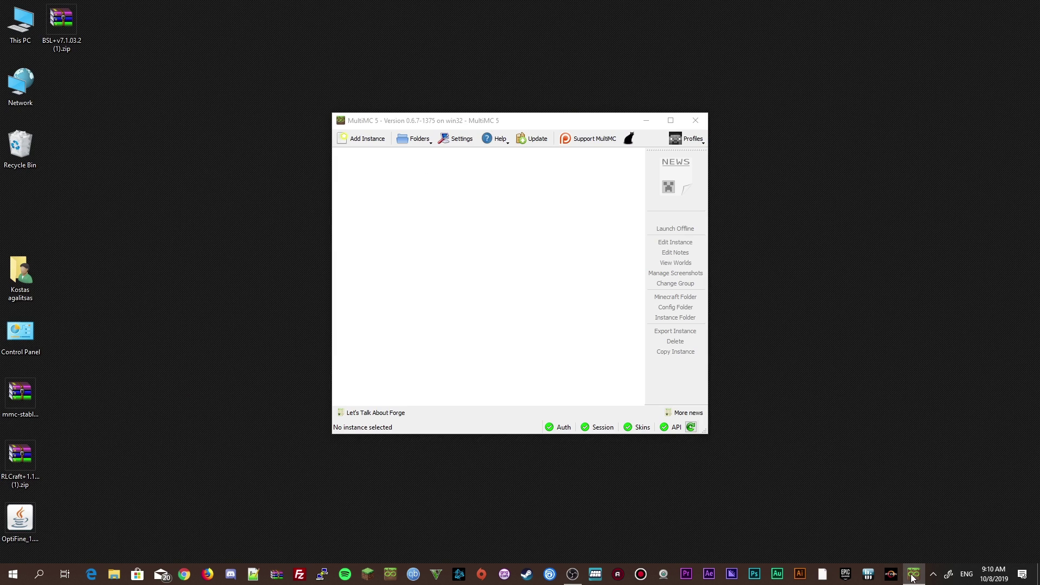
left_click(912, 534)
left_click(501, 232)
Open the account management settings and add the Mojang account.
left_click(689, 140)
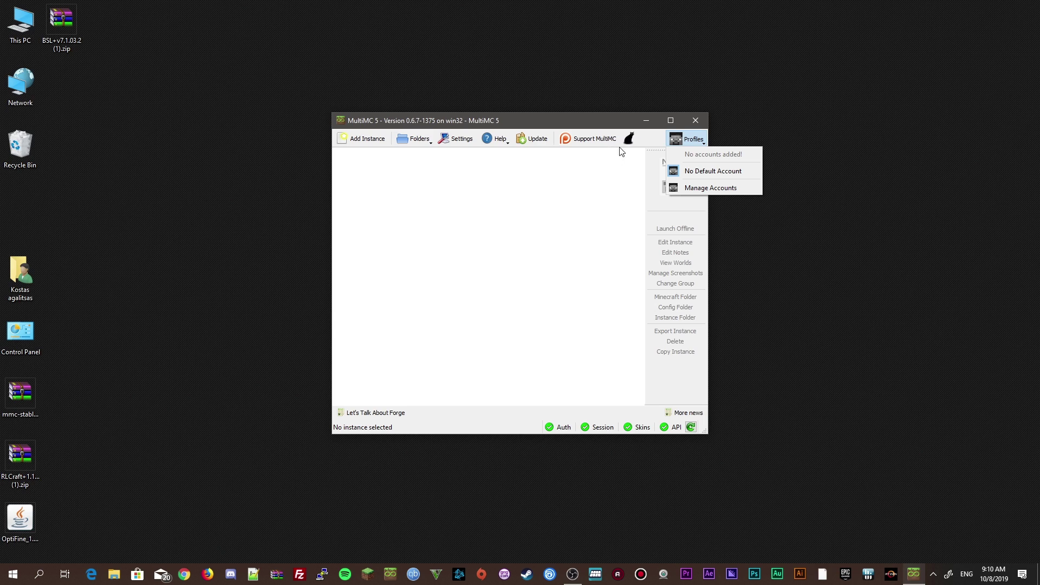
left_click(707, 187)
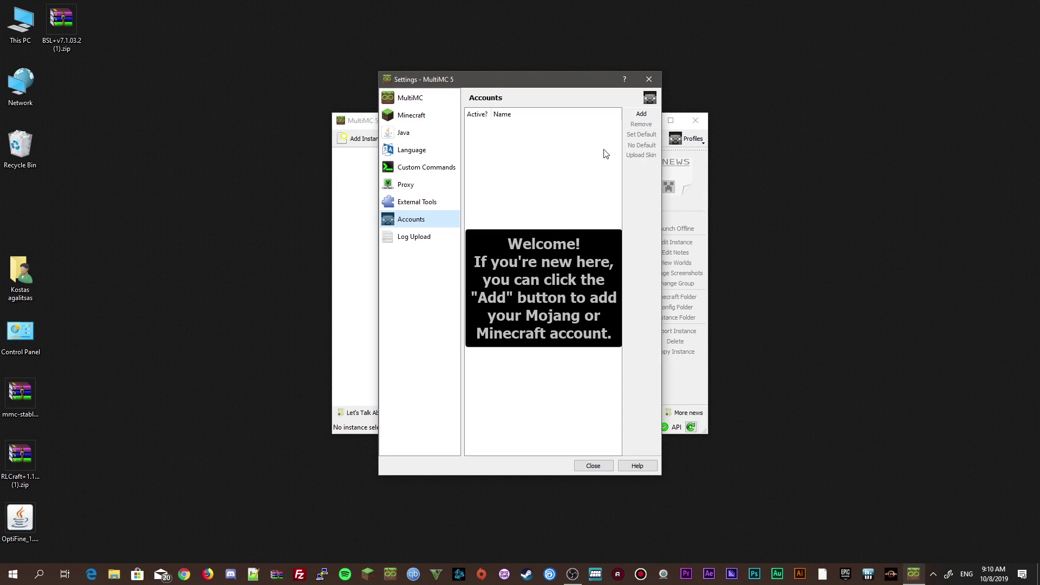
left_click(647, 119)
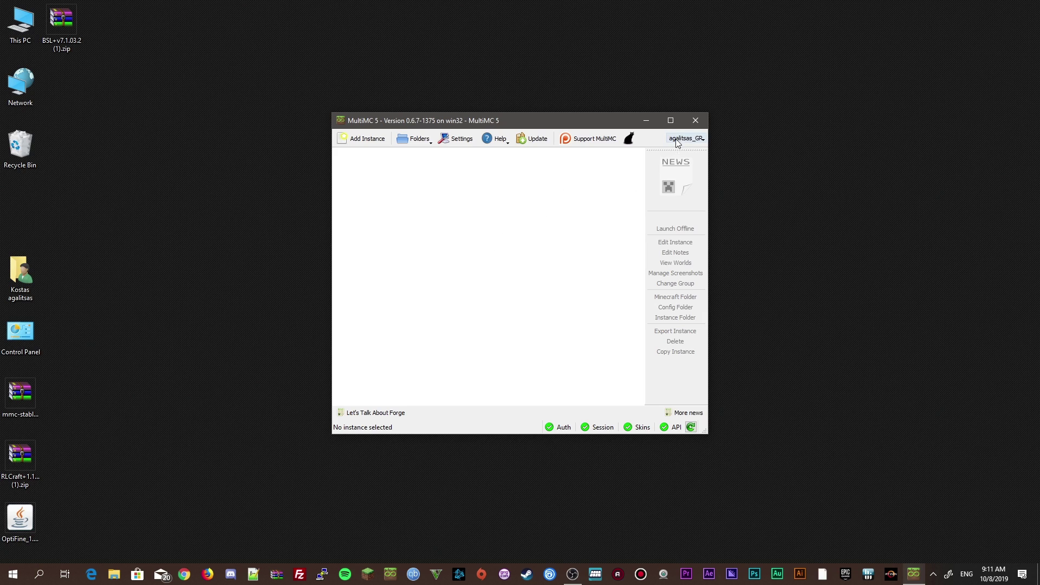
Close MultiMC and relaunch it from its pinned shortcut.
left_click(696, 120)
left_click(914, 573)
right_click(401, 248)
left_click(410, 293)
Start a new instance named RLCraft and assign it to a new group called Modded.
right_click(388, 227)
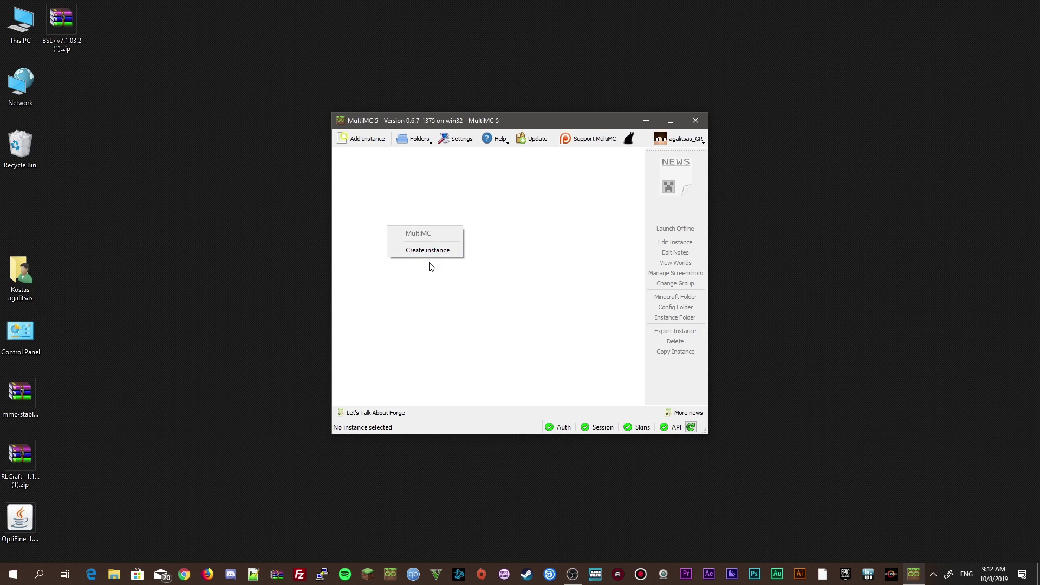
left_click(430, 250)
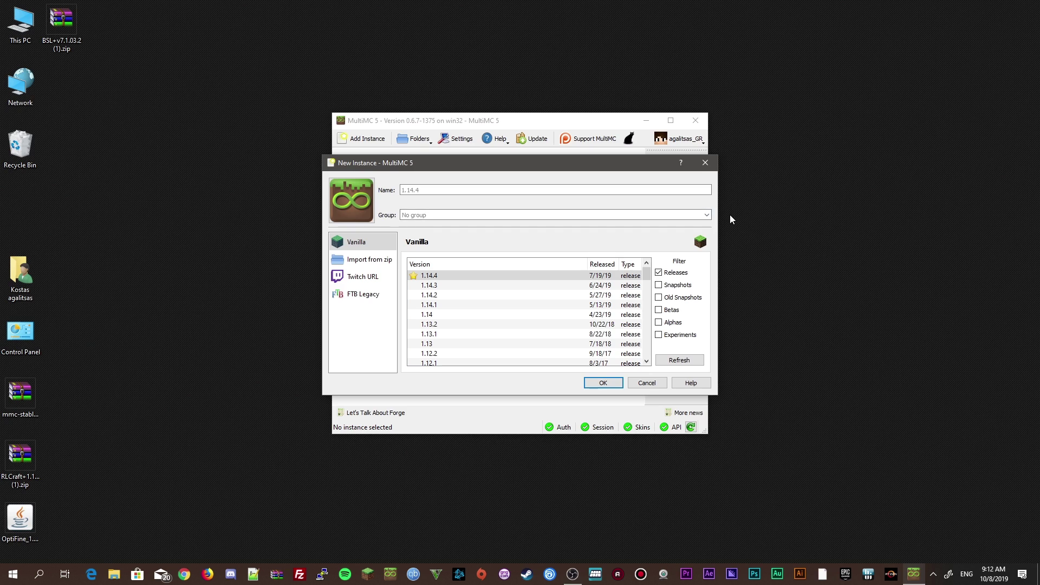
scroll(455, 308, "down", 9)
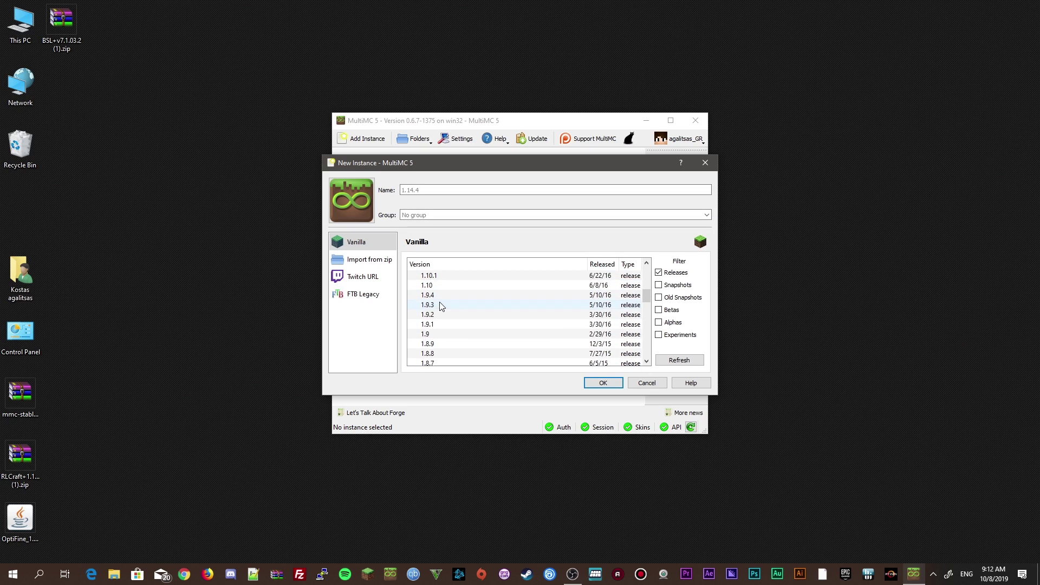
scroll(487, 325, "up", 7)
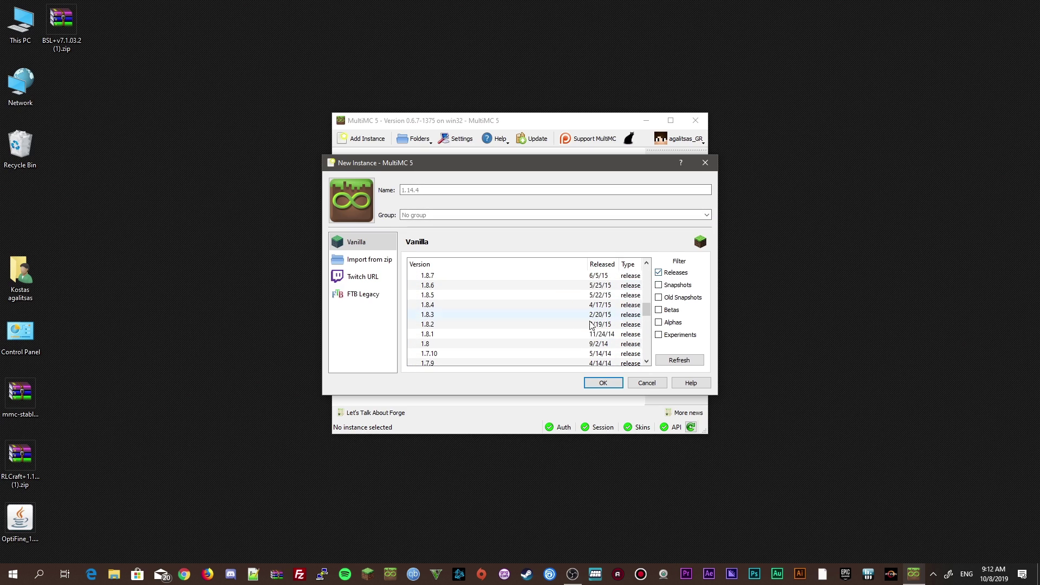
scroll(521, 330, "up", 2)
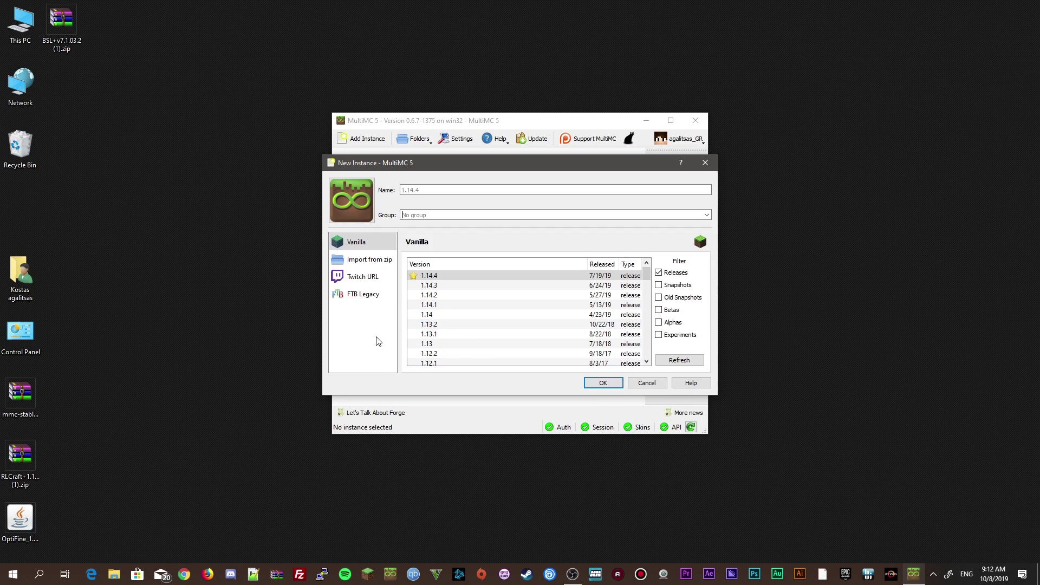
left_click(358, 296)
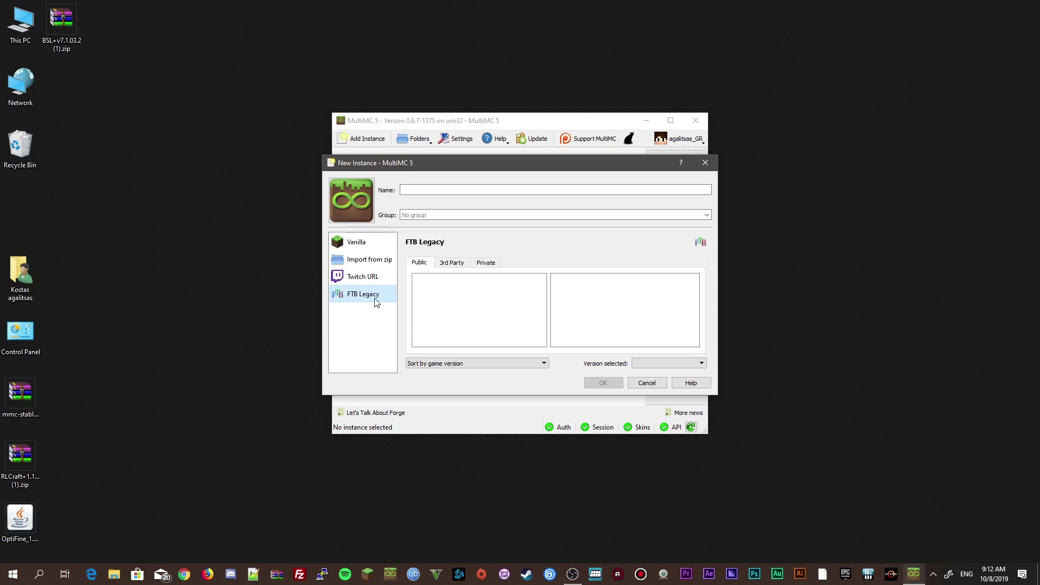
left_click(372, 279)
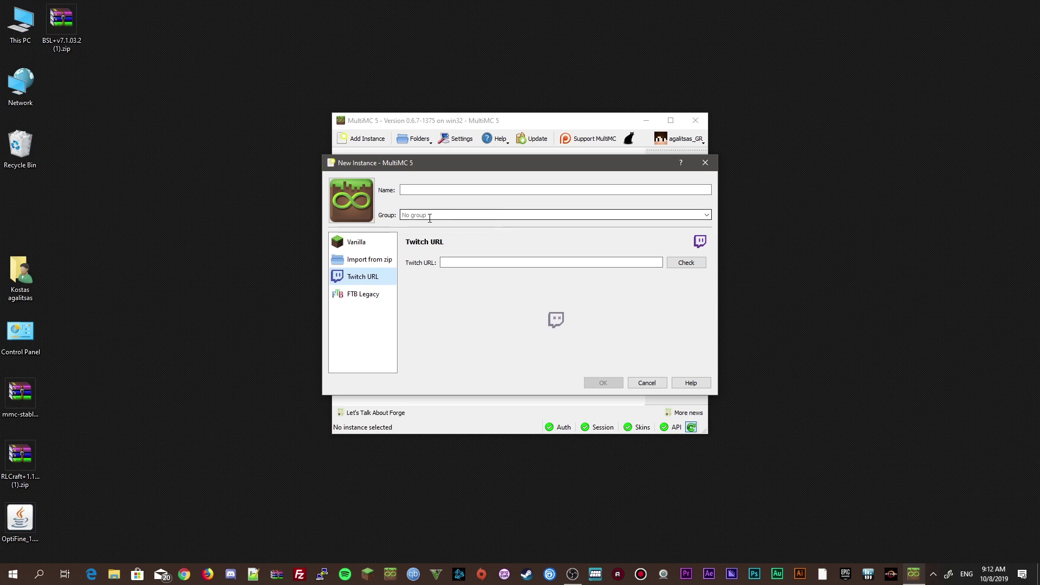
left_click(428, 189)
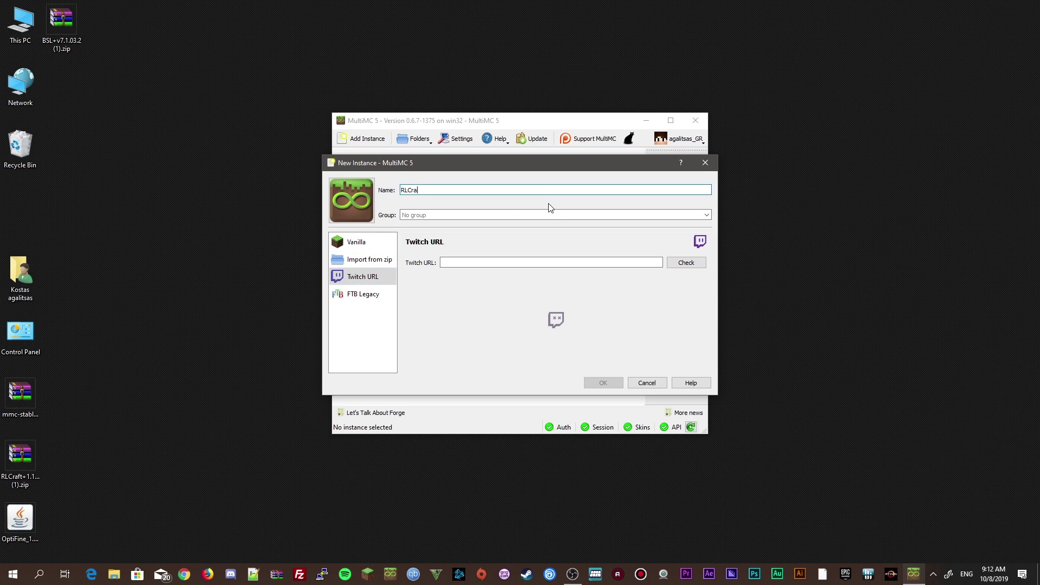
left_click(707, 215)
left_click(423, 215)
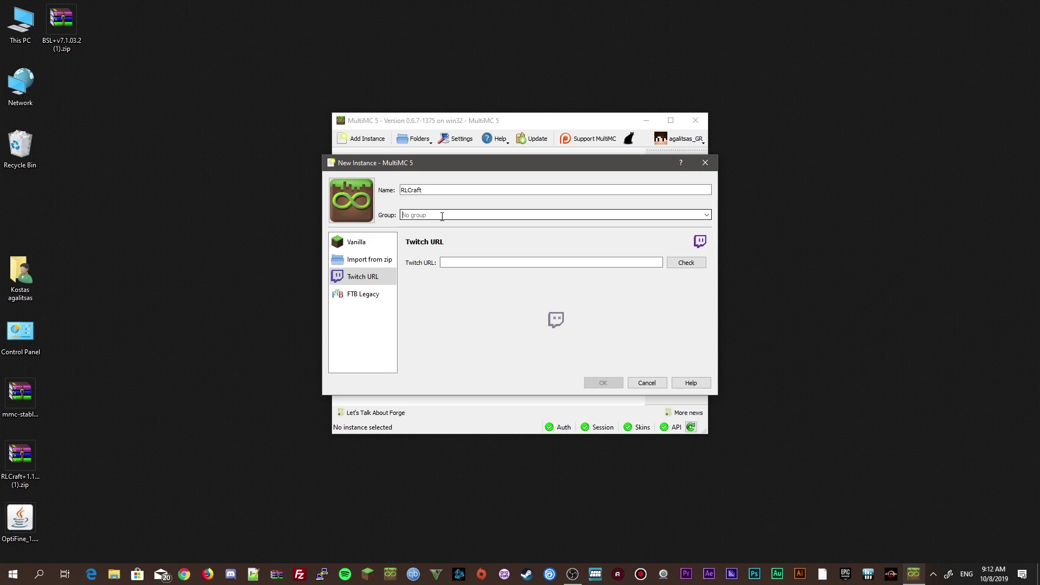
type("Modded")
left_click(446, 262)
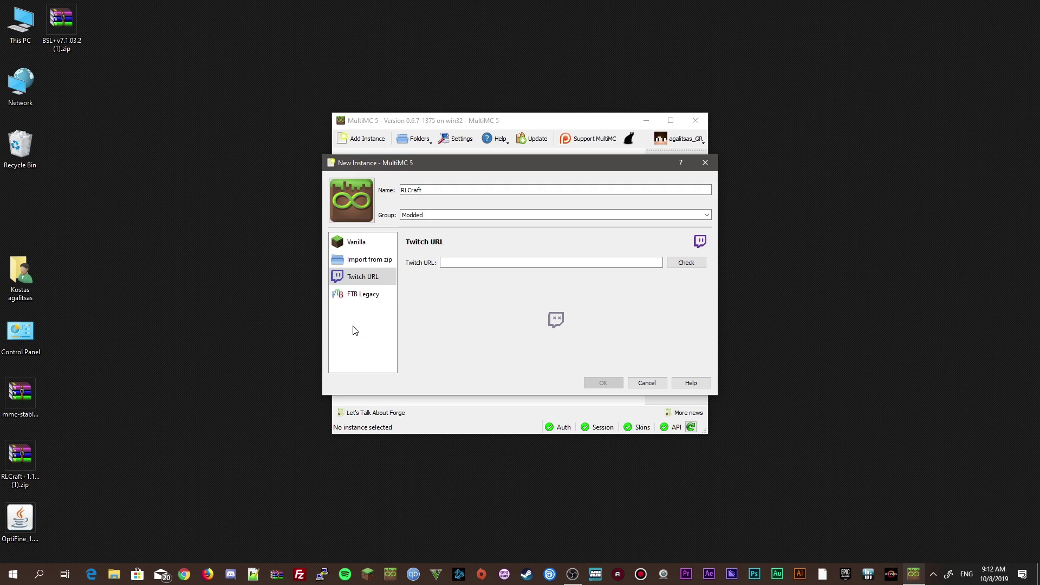
Create the RLCraft instance by importing RLCraft+1.12.2+-+Beta+v2.7.1 (1).zip from the Desktop.
left_click(365, 262)
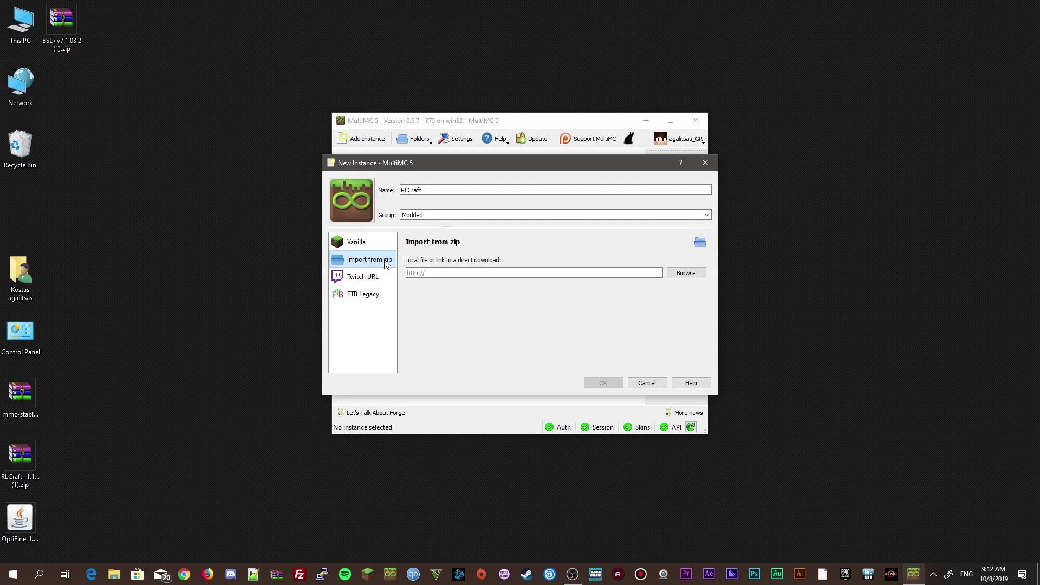
left_click(672, 273)
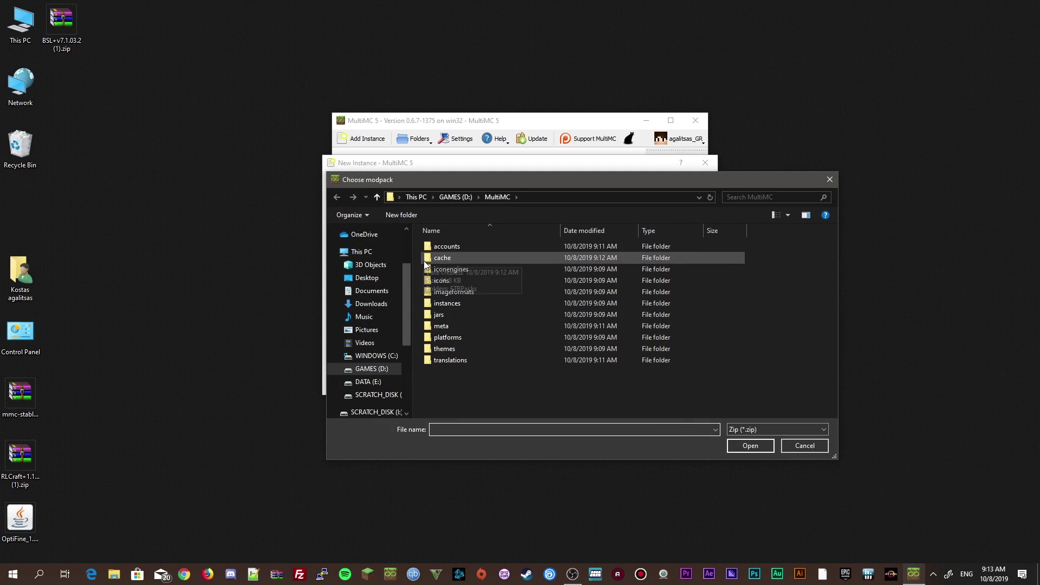
left_click(385, 280)
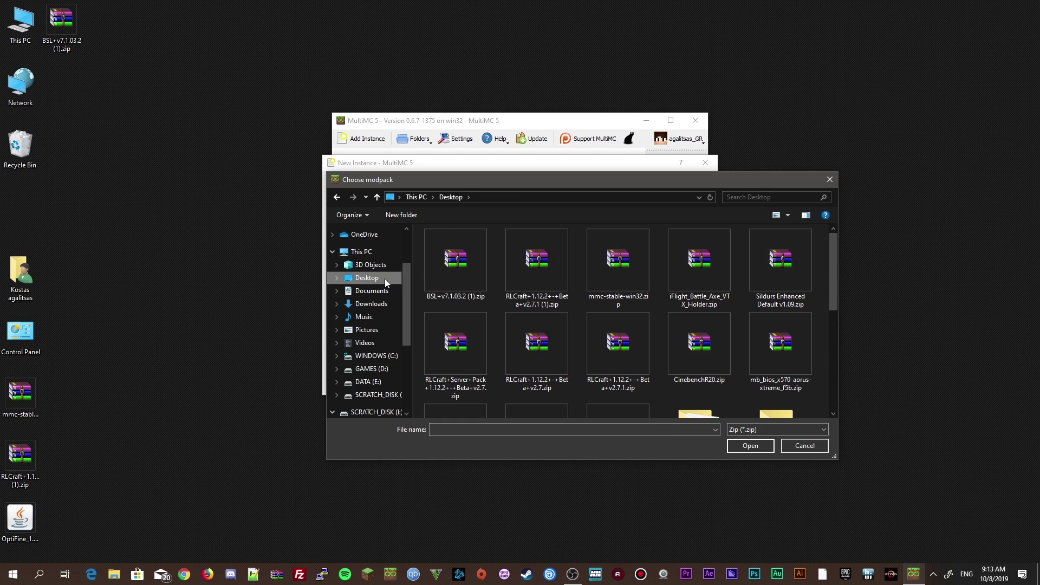
double_click(524, 252)
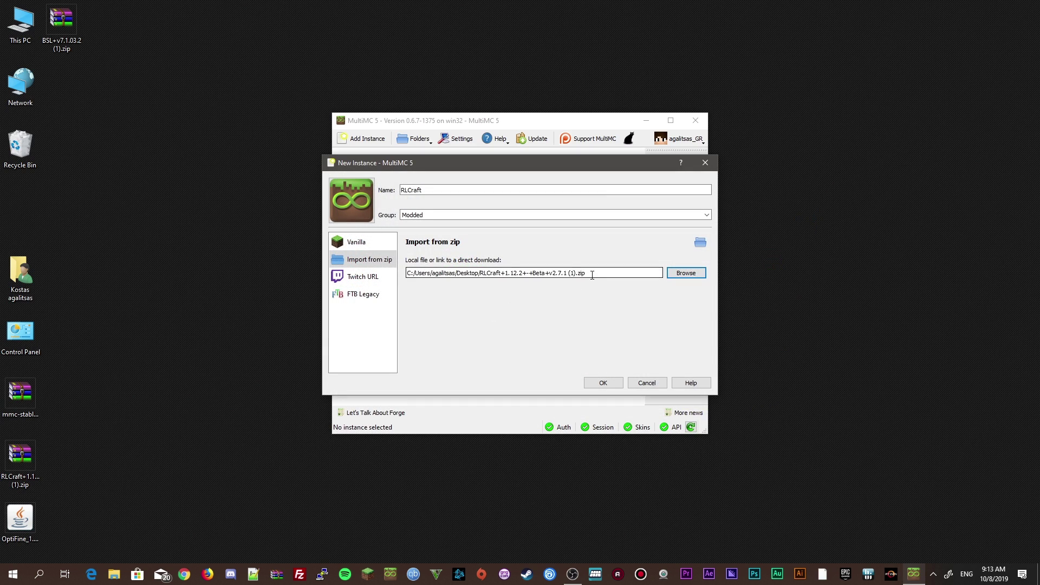
left_click(600, 384)
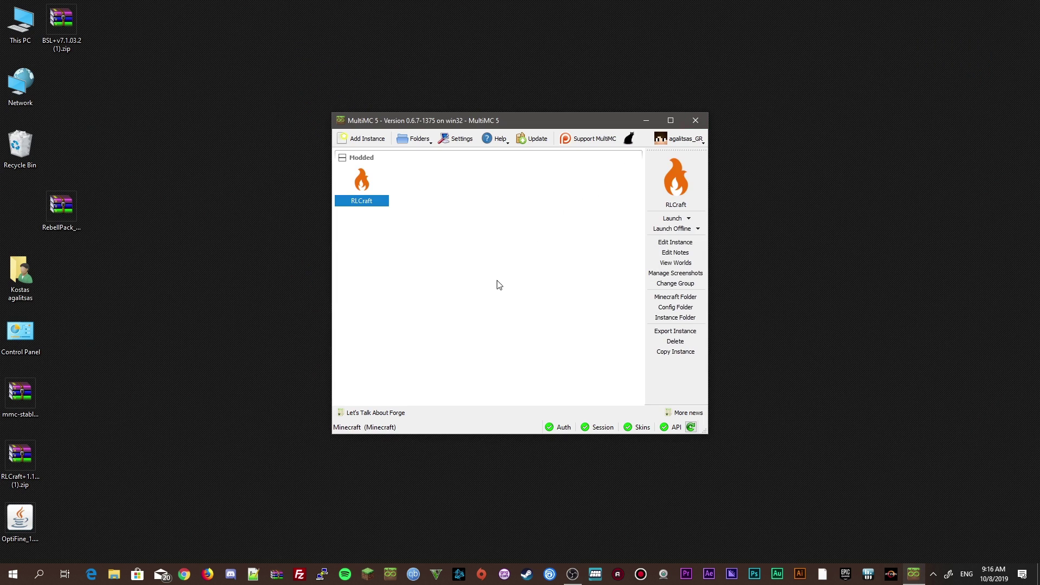
Move the RebellPack archive below the Recycle Bin on the desktop and select the RLCraft instance.
left_click_drag(63, 212, 23, 214)
left_click(361, 193)
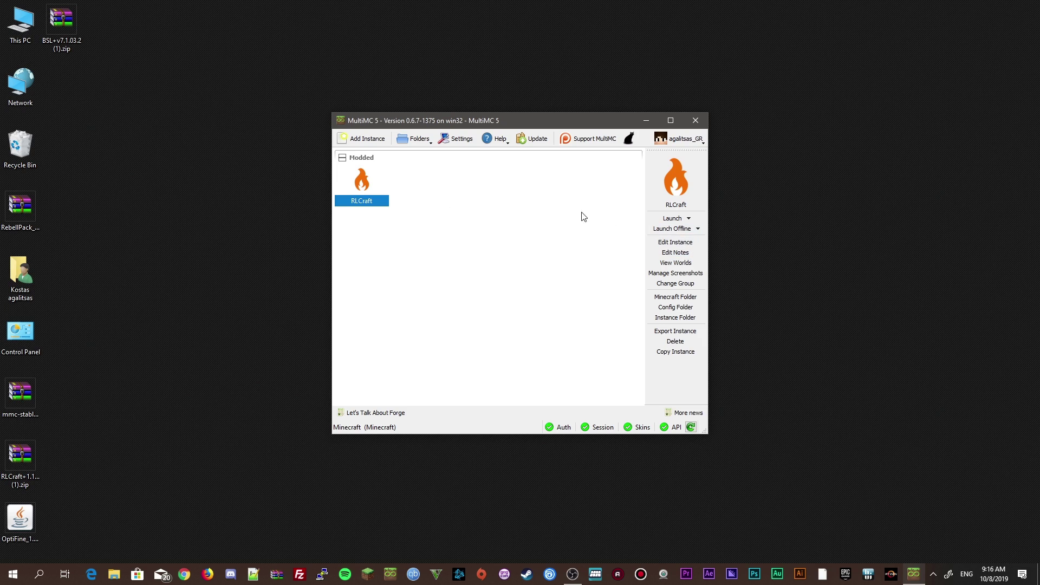
Create a vanilla Minecraft 1.14.4 instance named 1.14.4, entering Vanilla as its group.
right_click(422, 241)
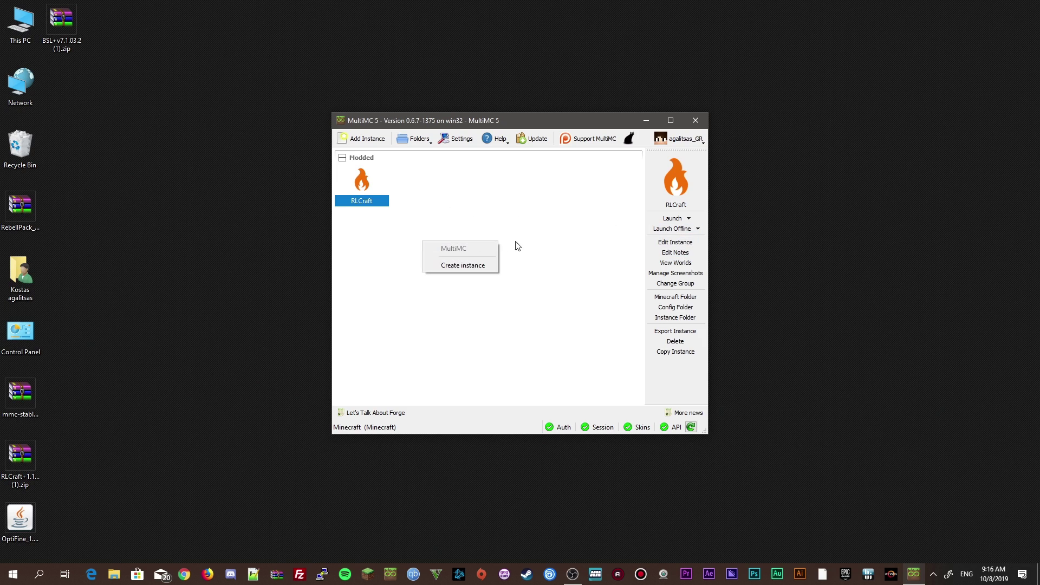
left_click(469, 266)
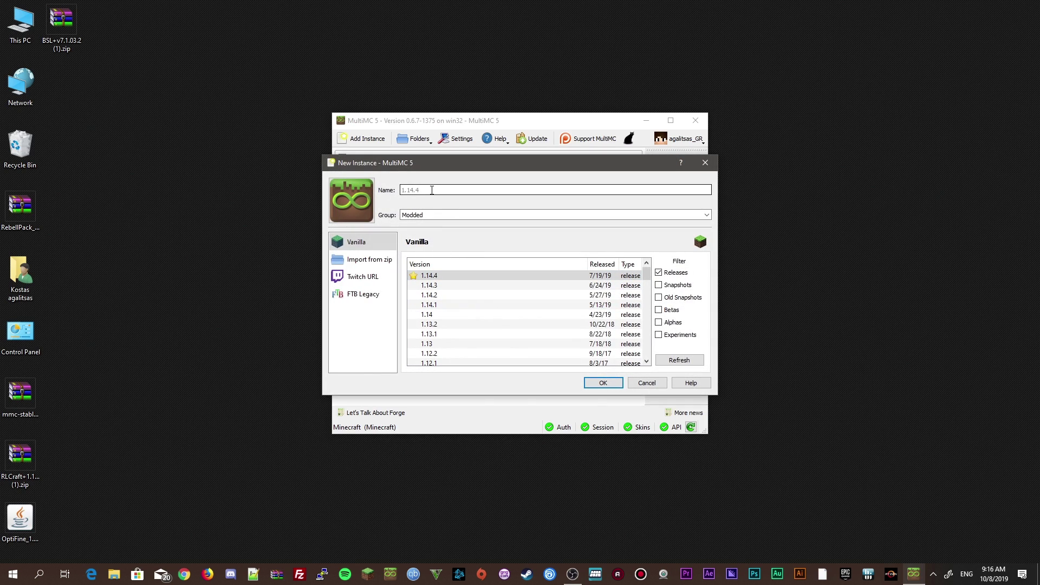
type("1.14.4")
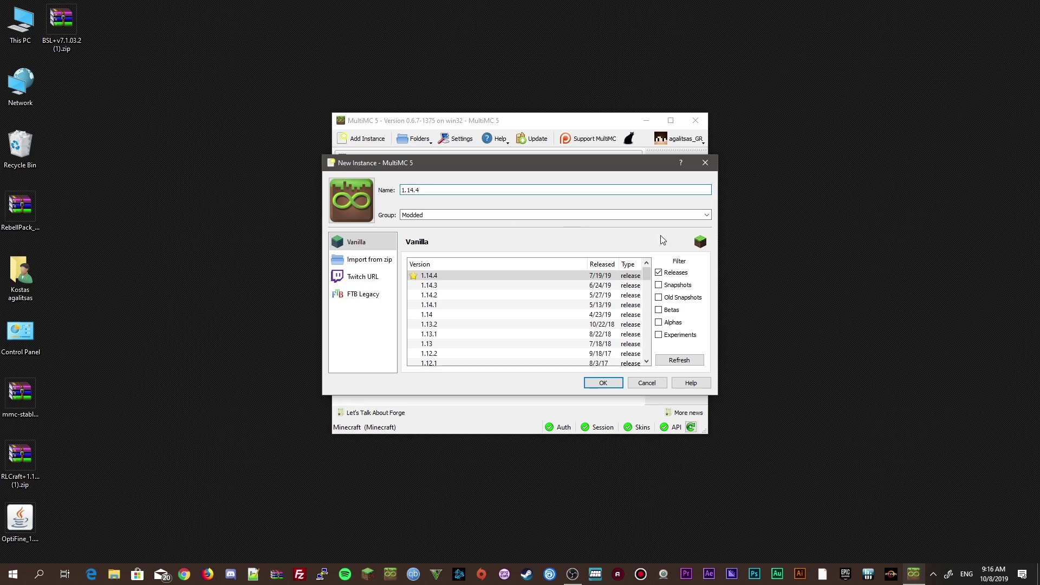
left_click(707, 215)
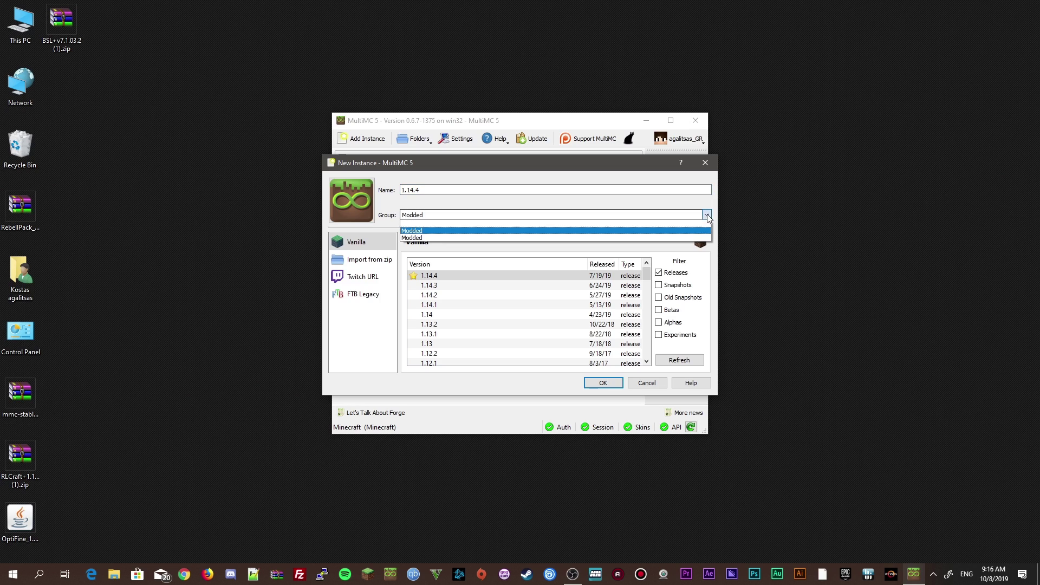
left_click(432, 223)
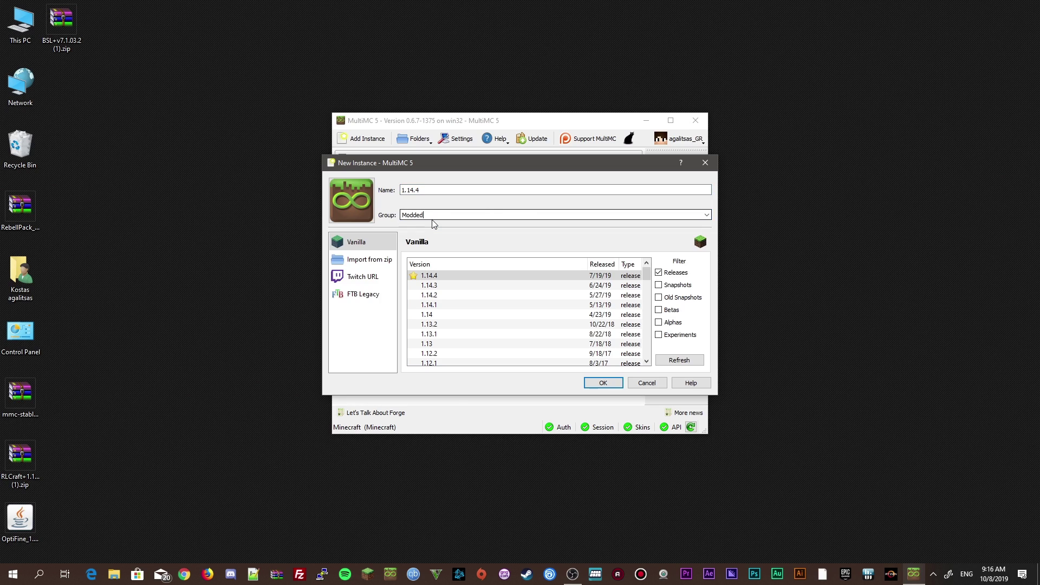
double_click(444, 212)
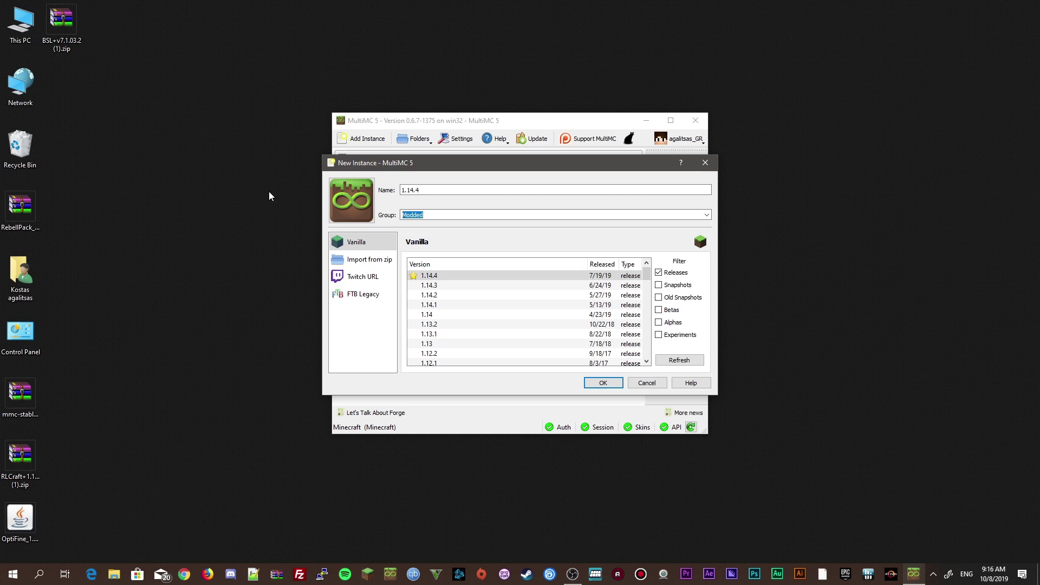
type("Vanilla")
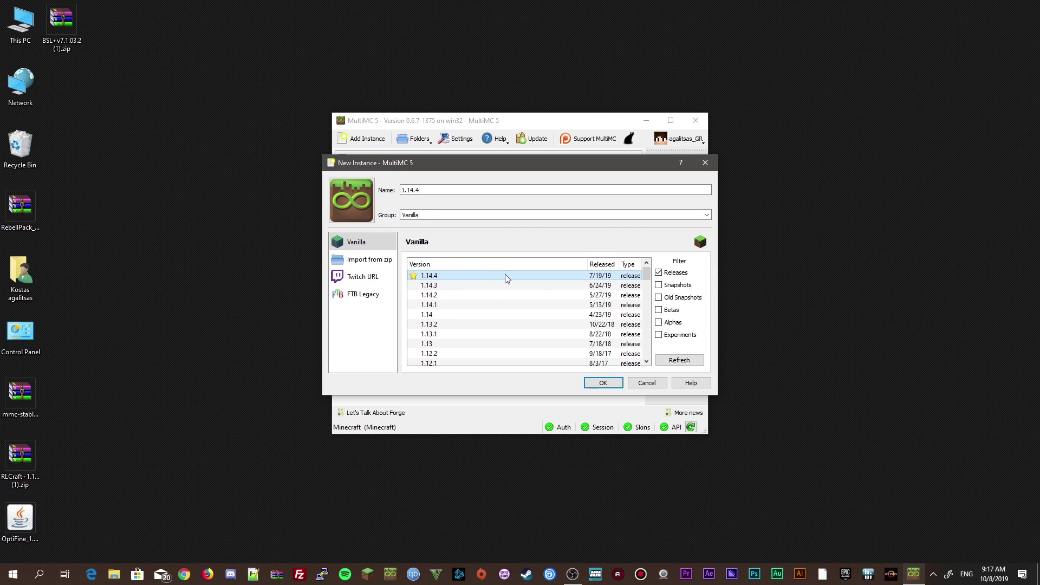
left_click(605, 389)
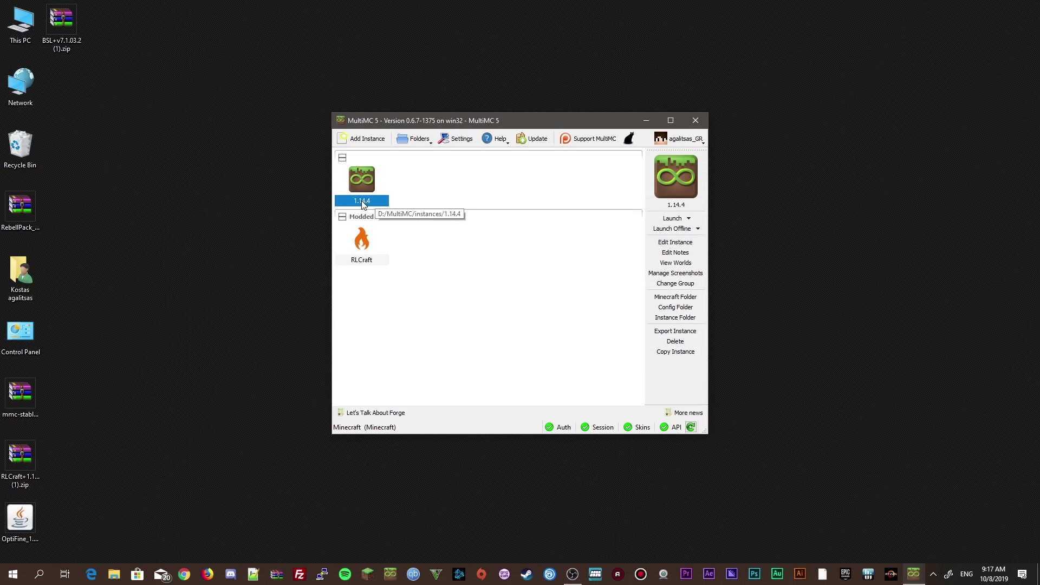
Create another instance named 1.8.8 in the Vanilla group using Minecraft version 1.8.8.
right_click(455, 188)
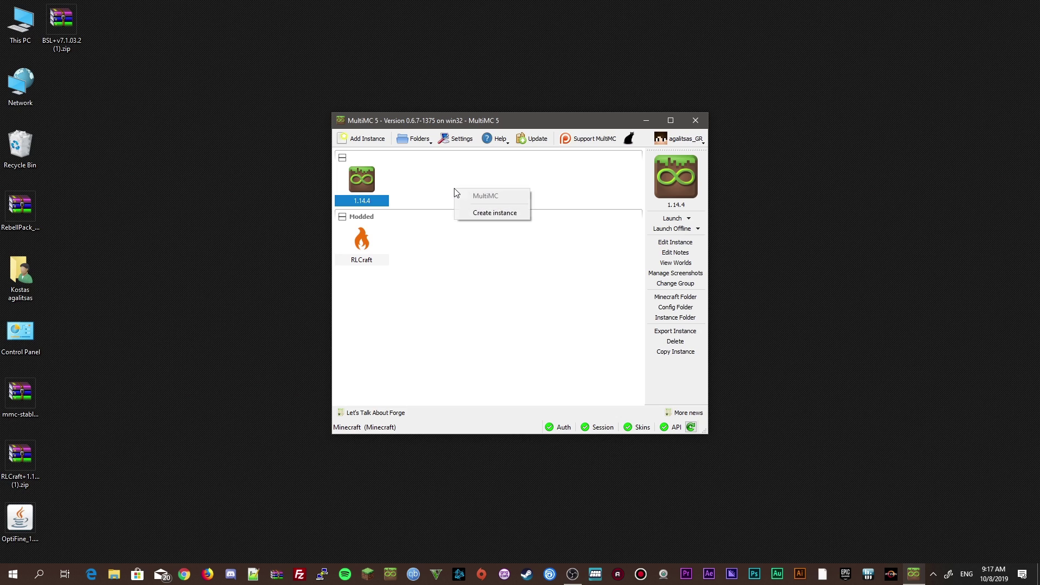
left_click(482, 211)
left_click(431, 190)
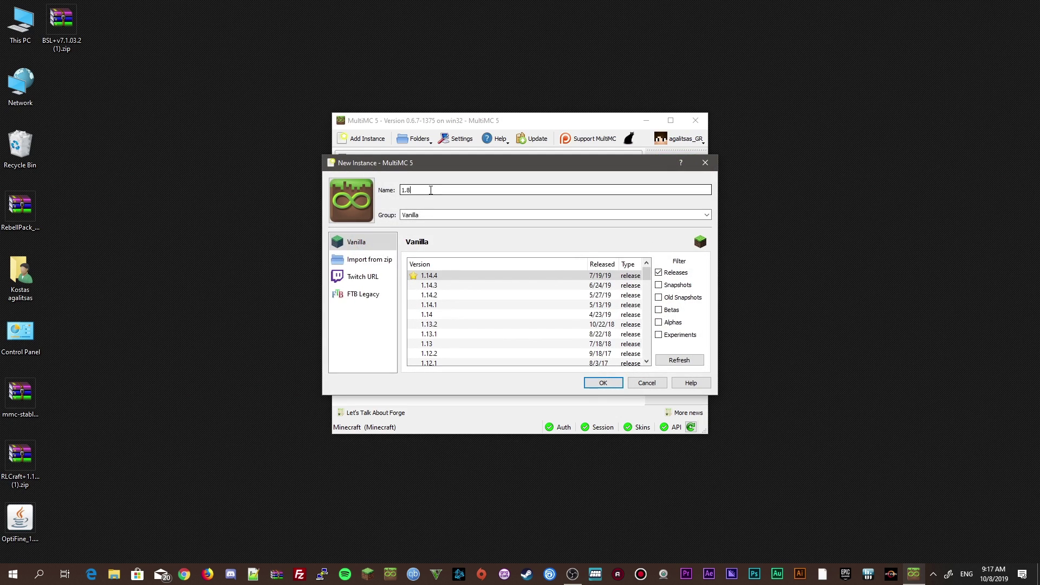
left_click(487, 216)
left_click(457, 190)
left_click(707, 215)
left_click(445, 231)
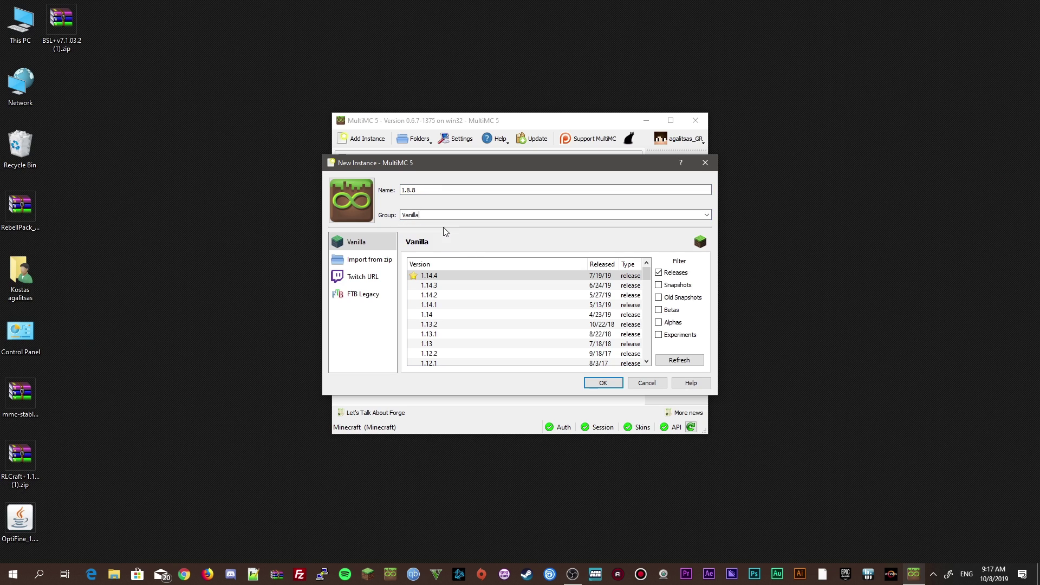
scroll(481, 299, "down", 7)
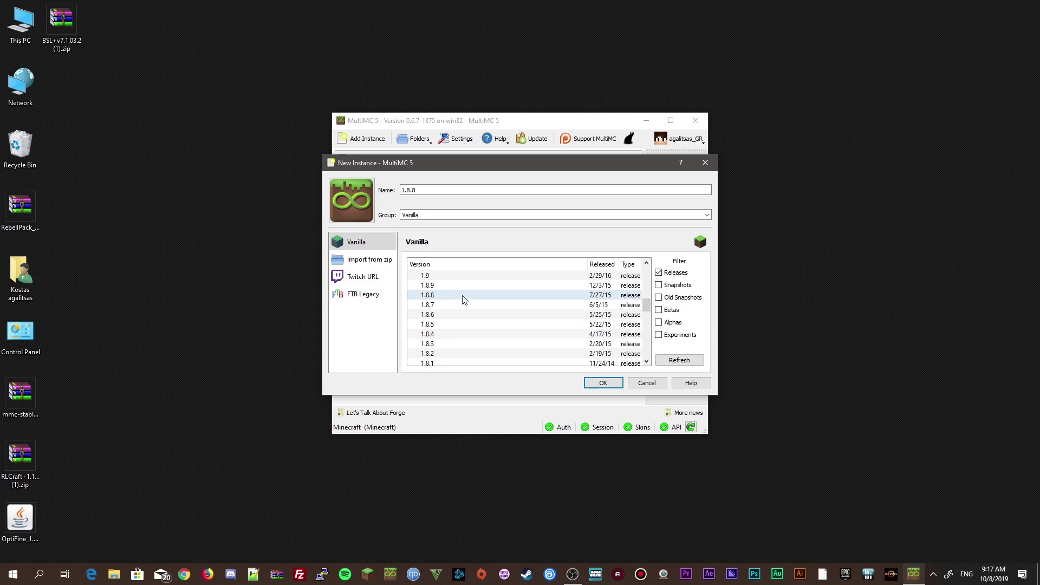
left_click(458, 293)
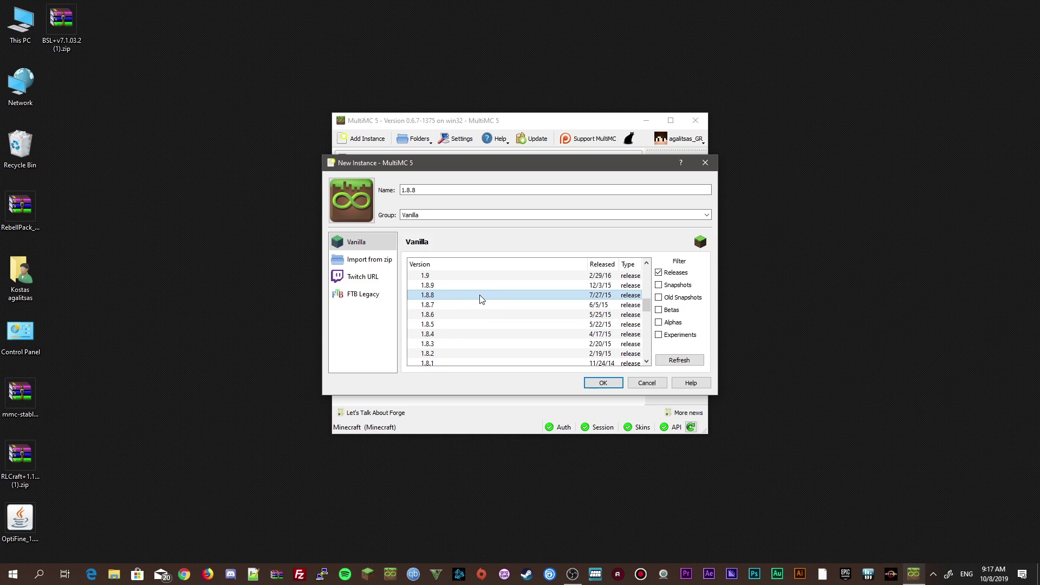
left_click(602, 383)
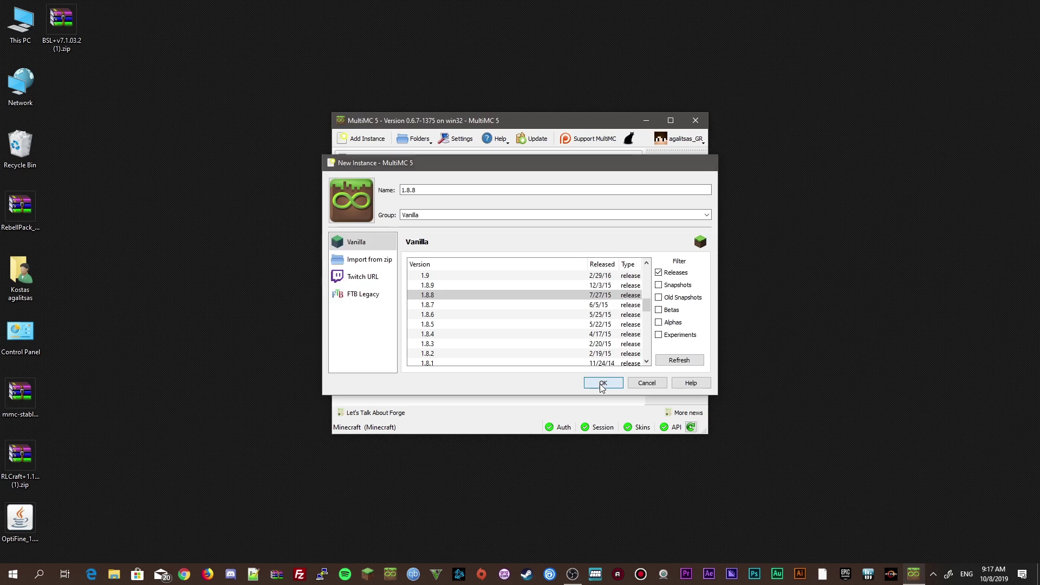
Change the group of the 1.14.4 instance to Vanilla.
left_click_drag(362, 181, 394, 287)
right_click(365, 173)
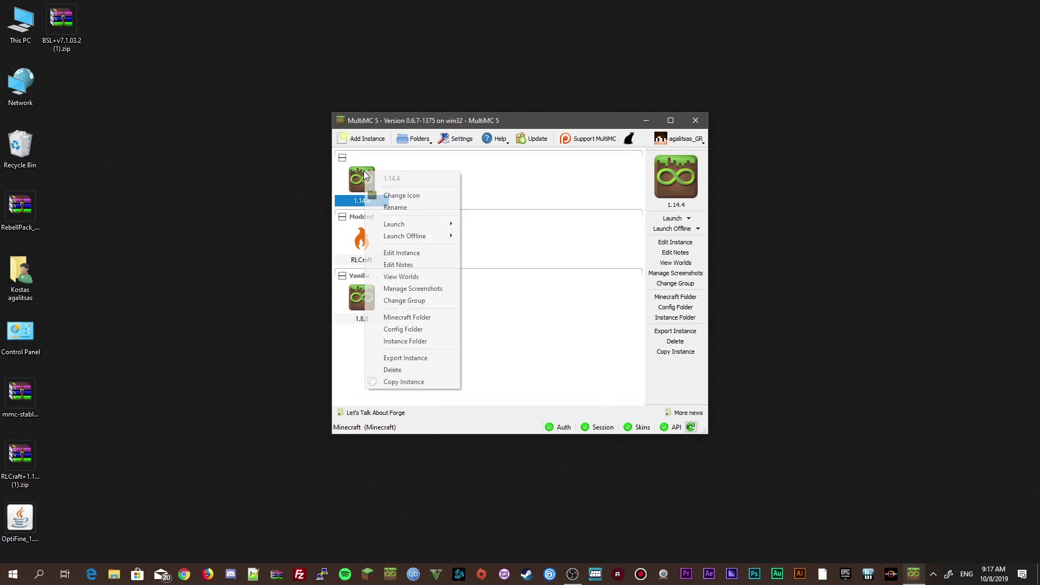
left_click(422, 301)
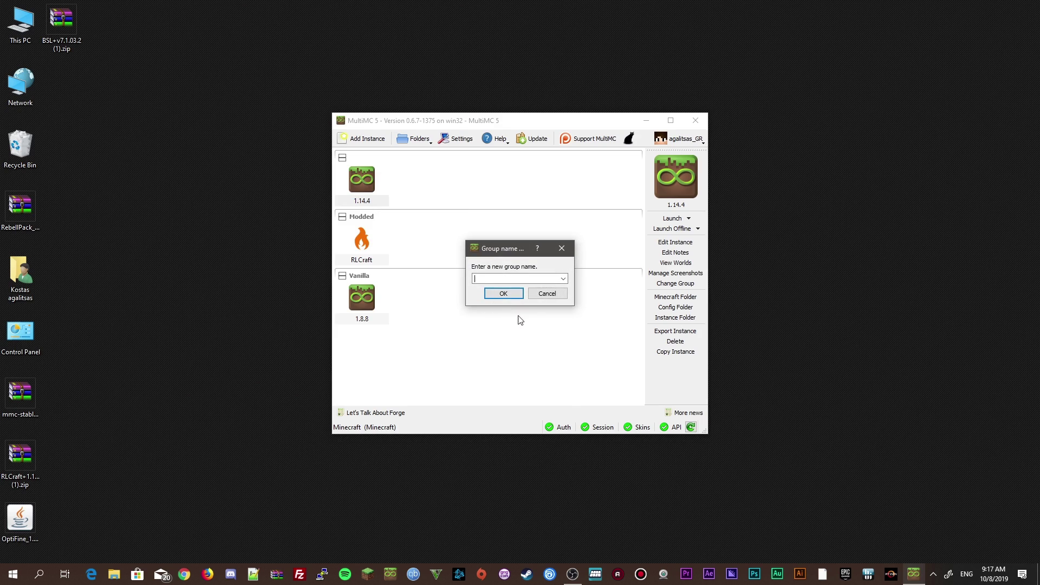
left_click(562, 279)
left_click(531, 301)
left_click(505, 297)
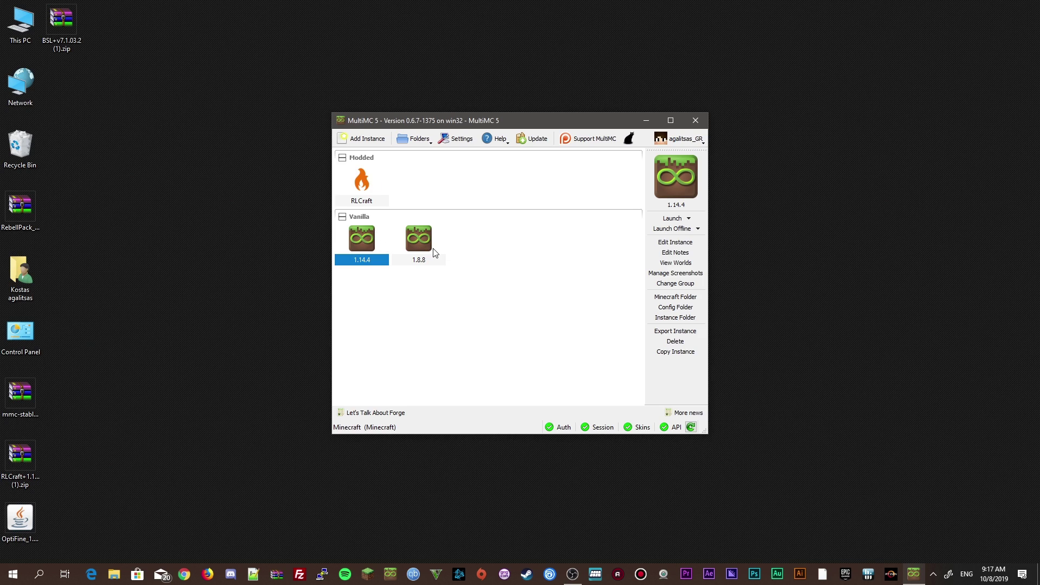
Open the RLCraft instance for editing and look through its component versions and loader mods.
left_click(420, 255)
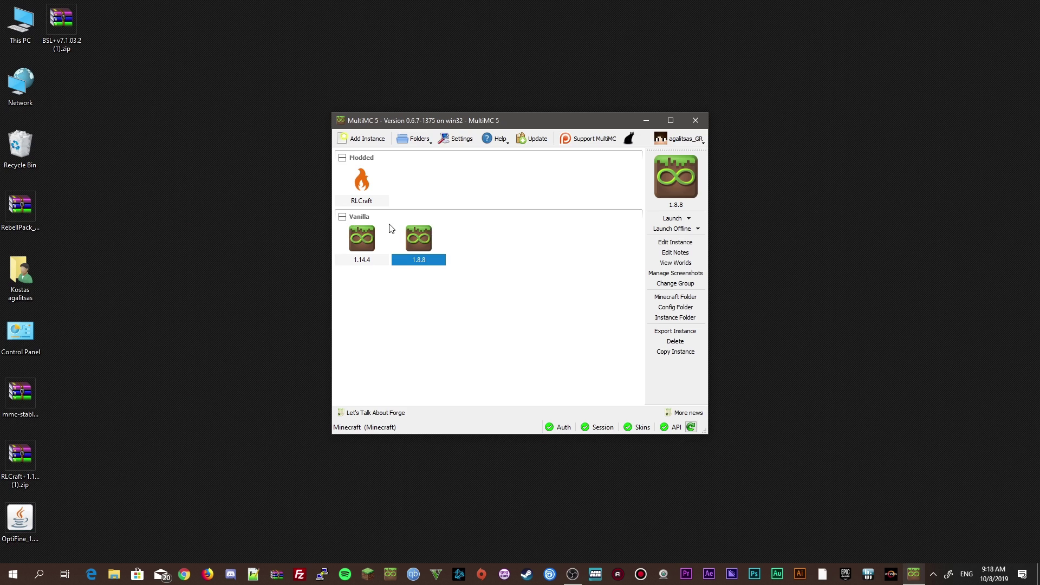
left_click(370, 189)
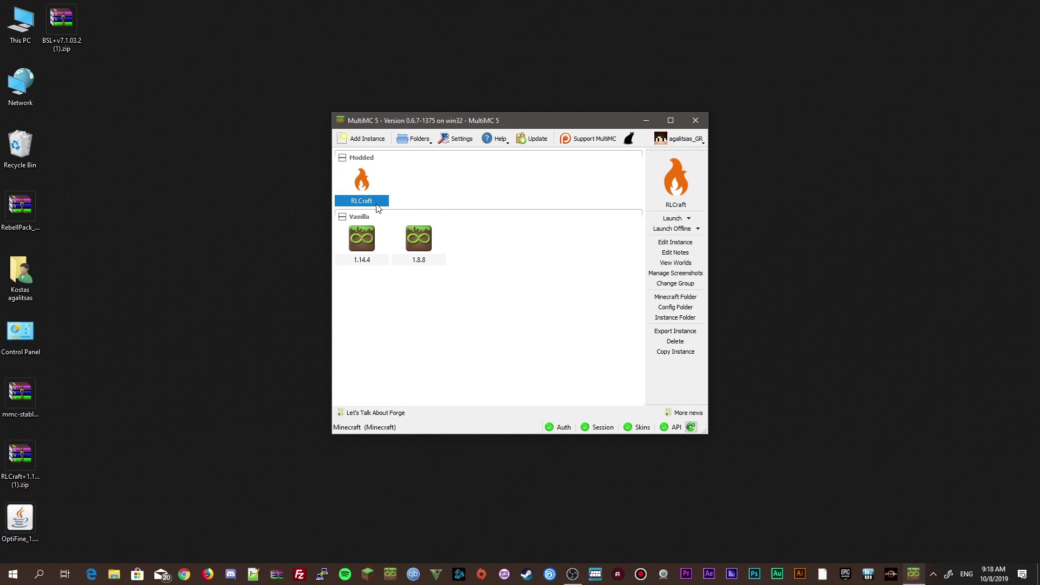
right_click(361, 202)
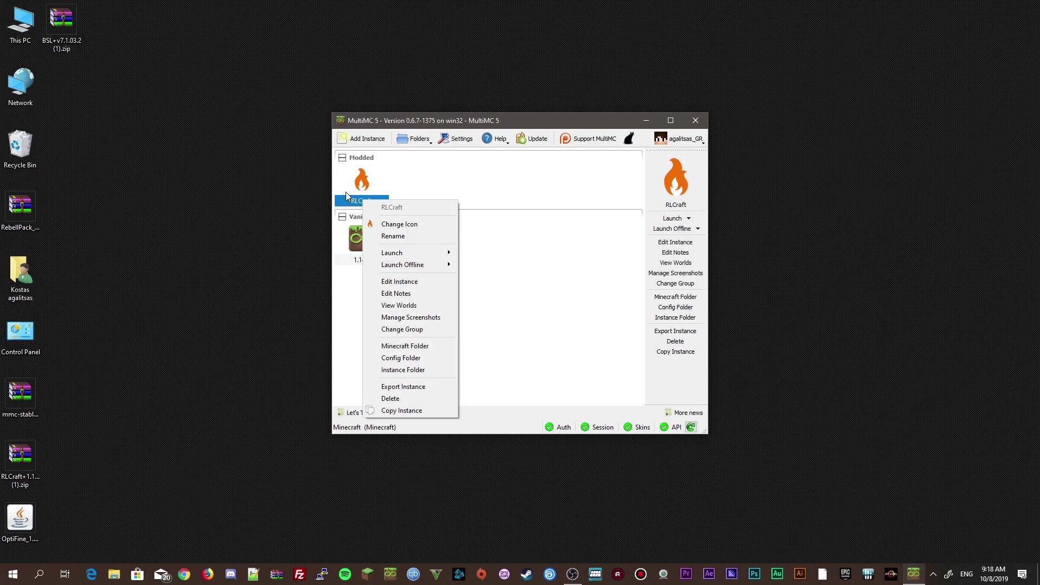
left_click(423, 280)
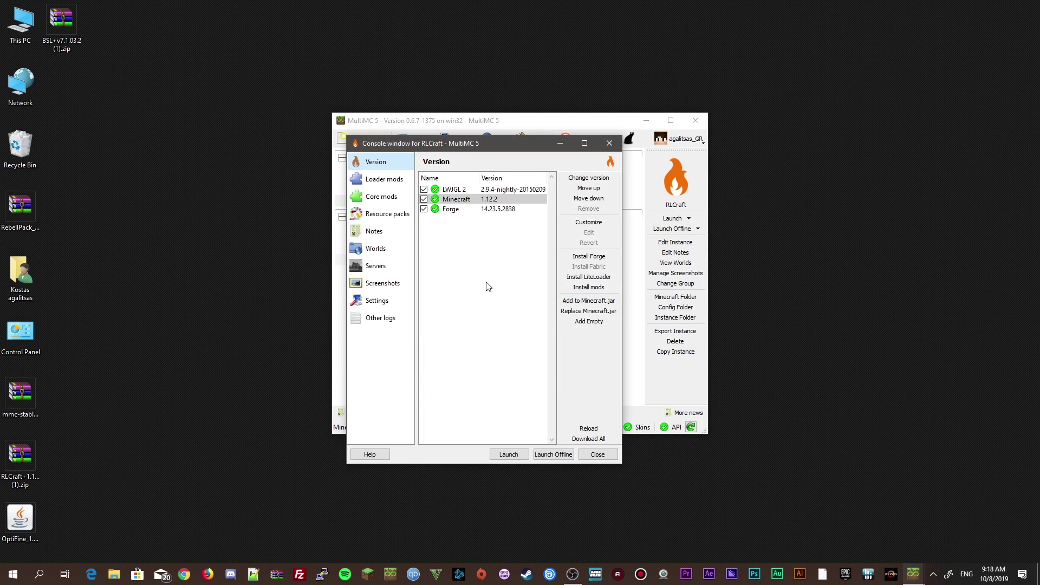
key("Down")
scroll(498, 233, "down", 5)
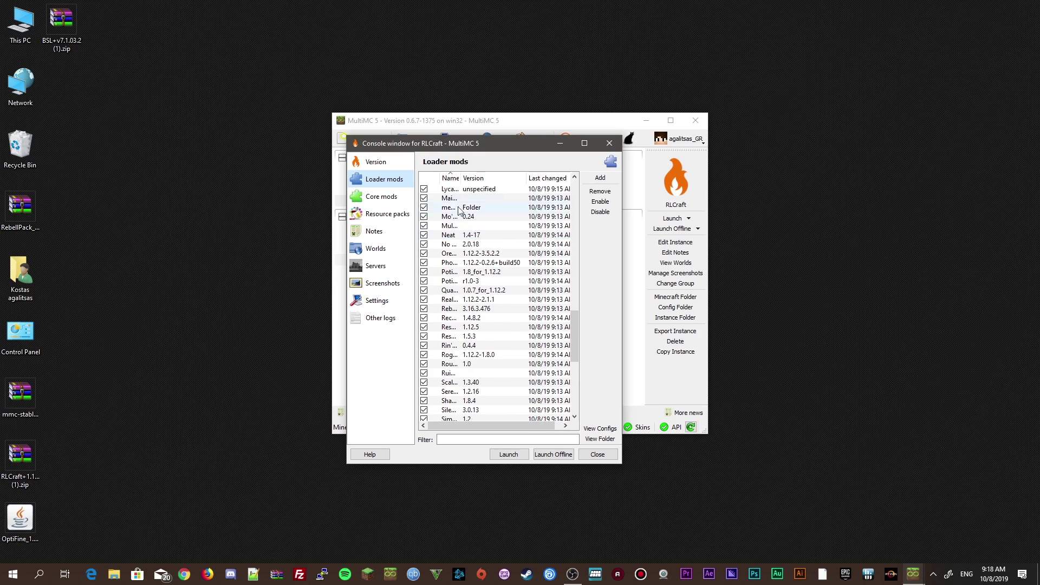
left_click(388, 164)
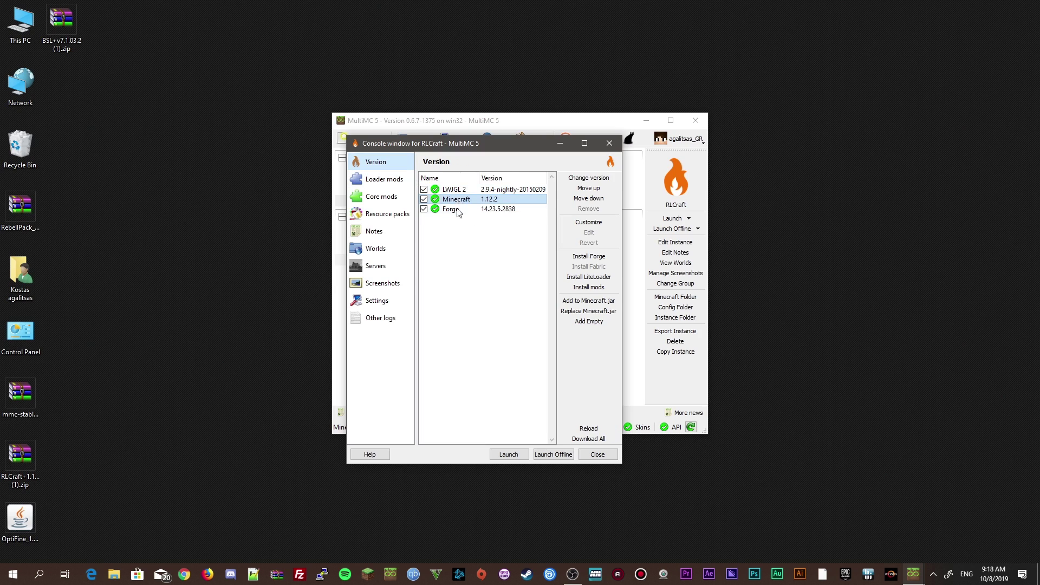
left_click(384, 179)
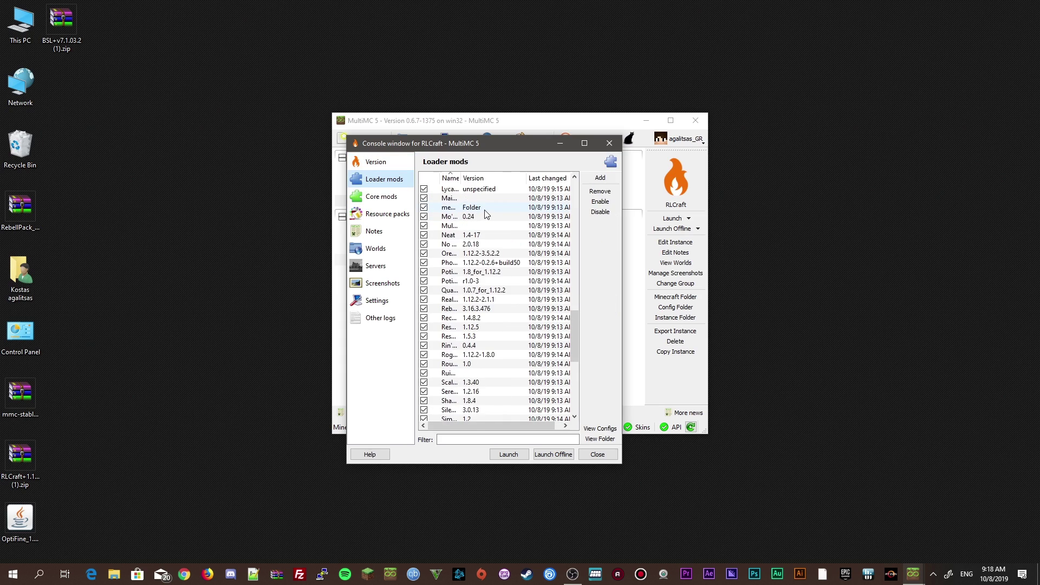
scroll(486, 215, "up", 5)
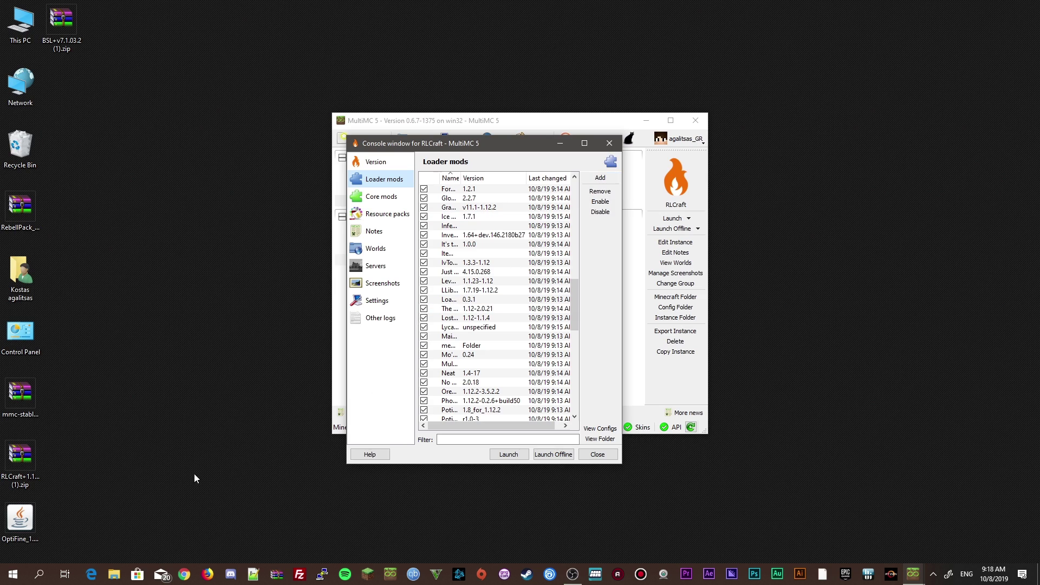
Run the OptiFine 1.12.2 installer from the desktop and extract OptiFine_1.12.2_HD_U_E3_MOD.jar to the Desktop.
left_click_drag(26, 522, 243, 273)
right_click(227, 276)
left_click(247, 283)
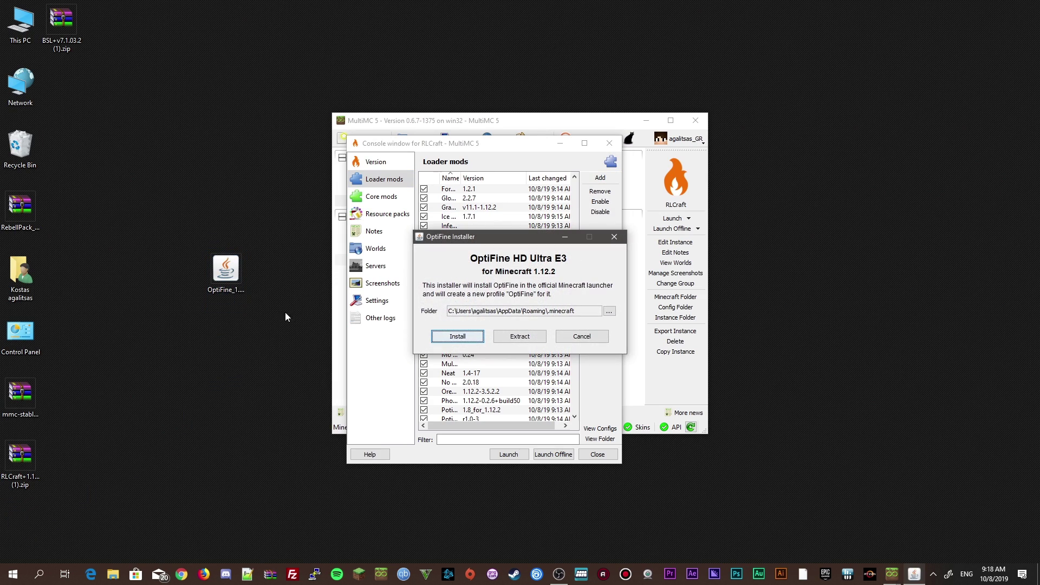
left_click(521, 337)
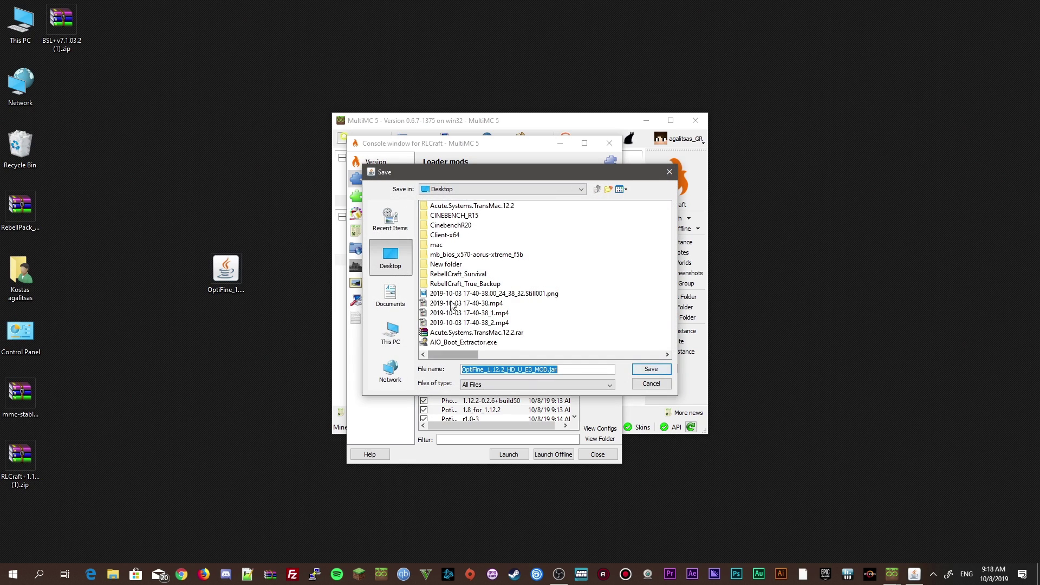
left_click(652, 369)
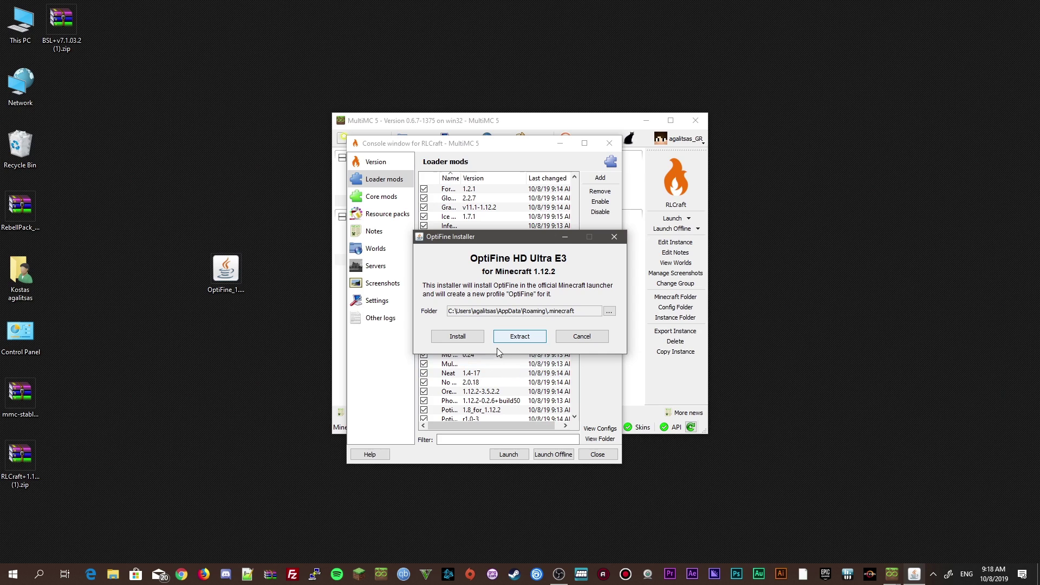
left_click(521, 297)
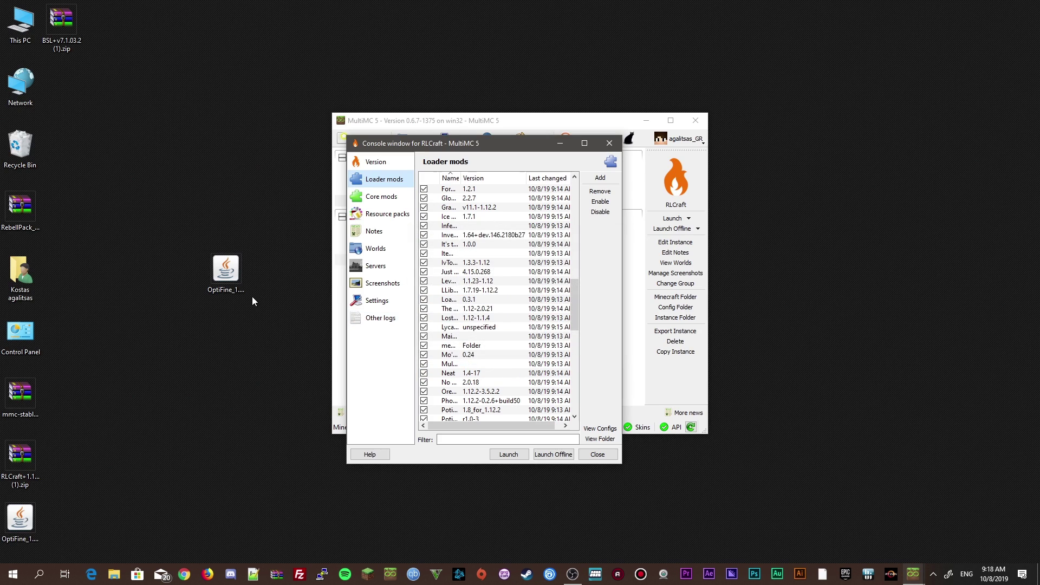
Move the OptiFine installer to the Recycle Bin and add OptiFine_1.12.2_HD_U_E3_MOD.jar to RLCraft's loader mods.
left_click_drag(14, 506, 258, 378)
left_click(226, 269)
left_click_drag(226, 268, 32, 158)
left_click_drag(267, 401, 571, 345)
scroll(528, 385, "down", 9)
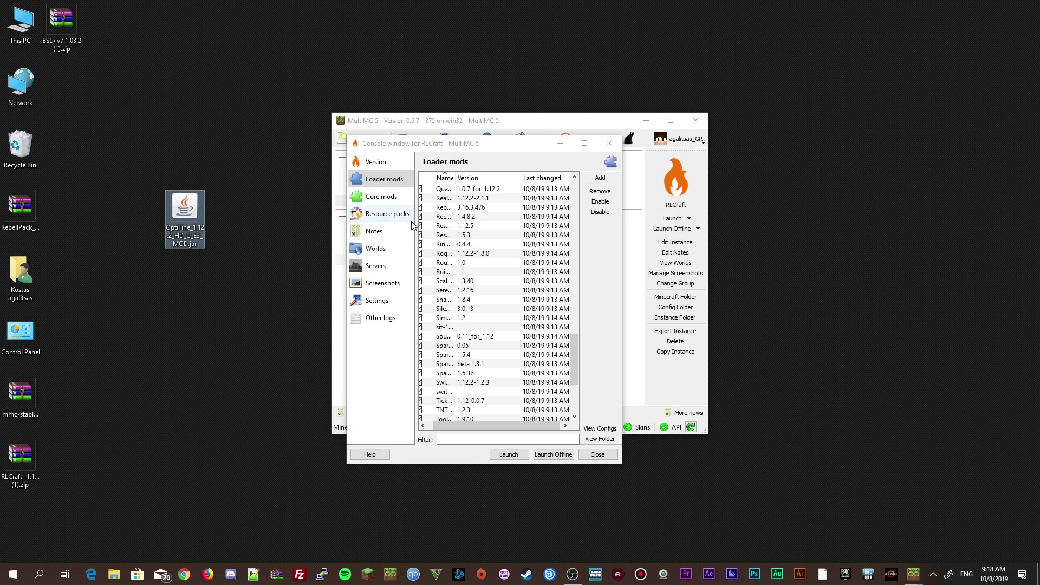
Add the RebellPack_1.12_Full_v1.0.zip archive from the desktop to RLCraft's resource packs.
left_click(384, 197)
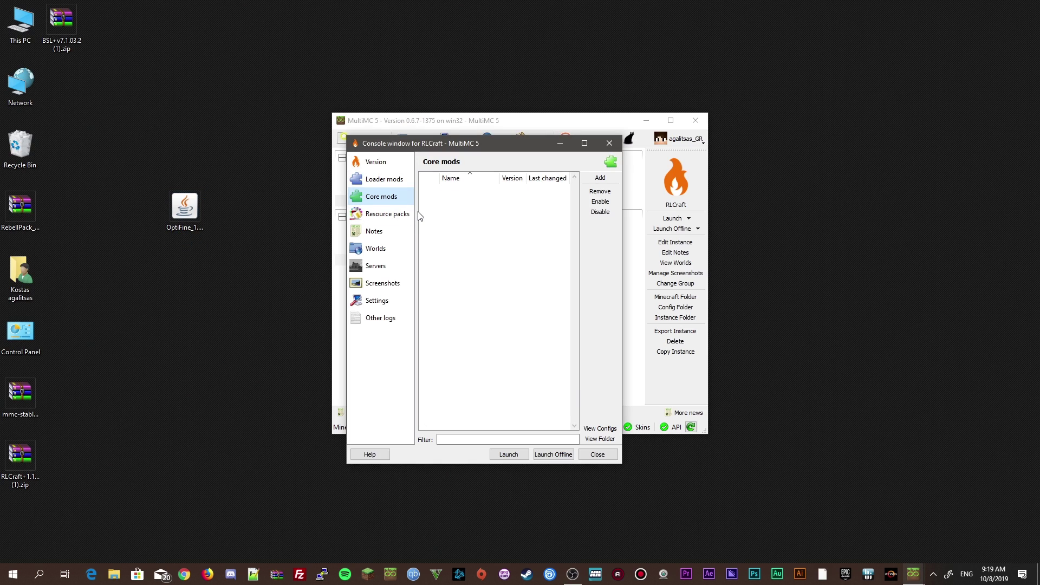
left_click(391, 217)
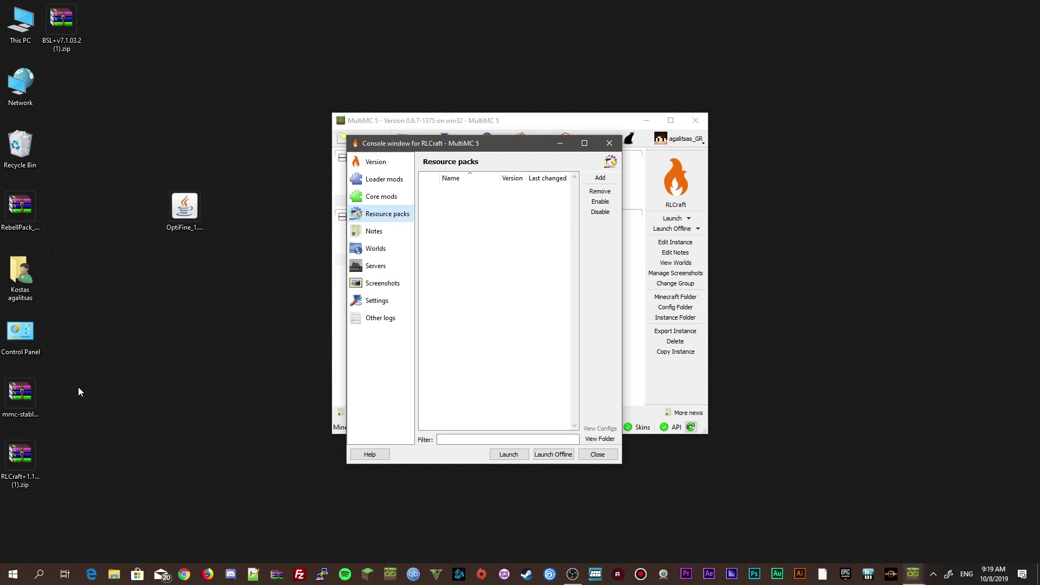
left_click(22, 208)
left_click_drag(22, 207, 473, 344)
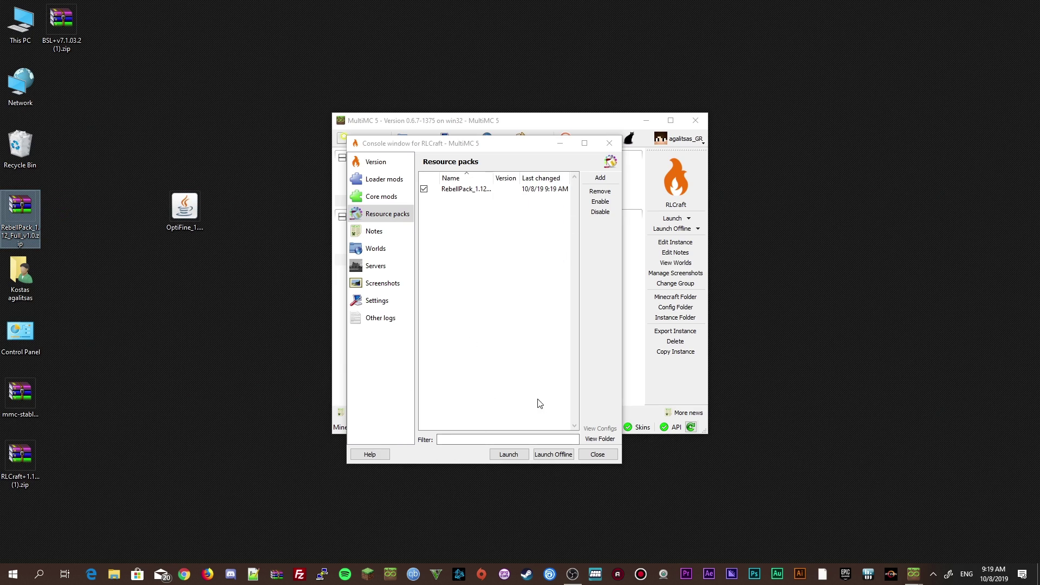
Look through the RLCraft instance's worlds, servers, screenshots and Java settings, and close its edit window.
left_click(401, 248)
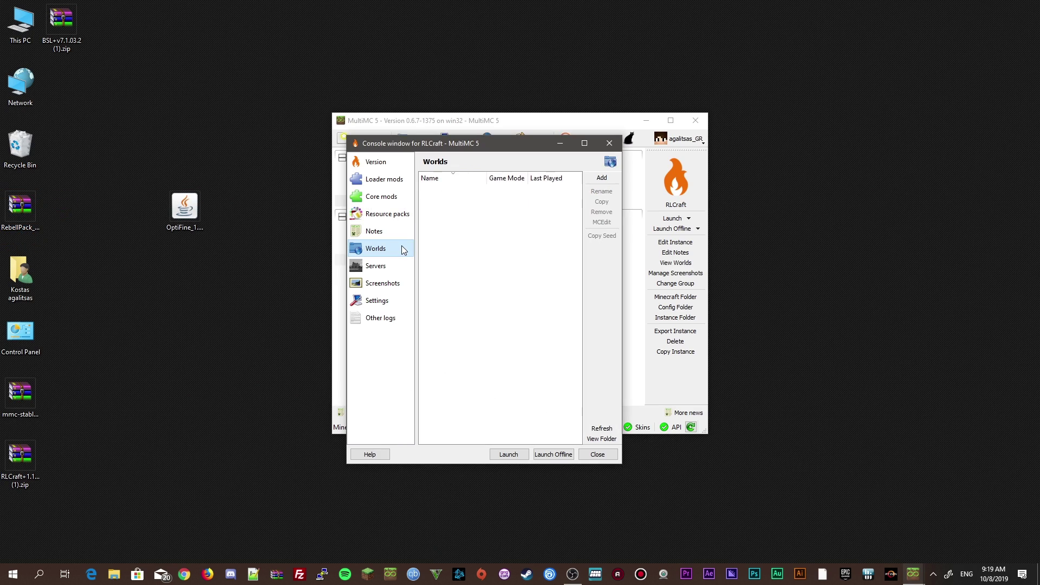
left_click(382, 267)
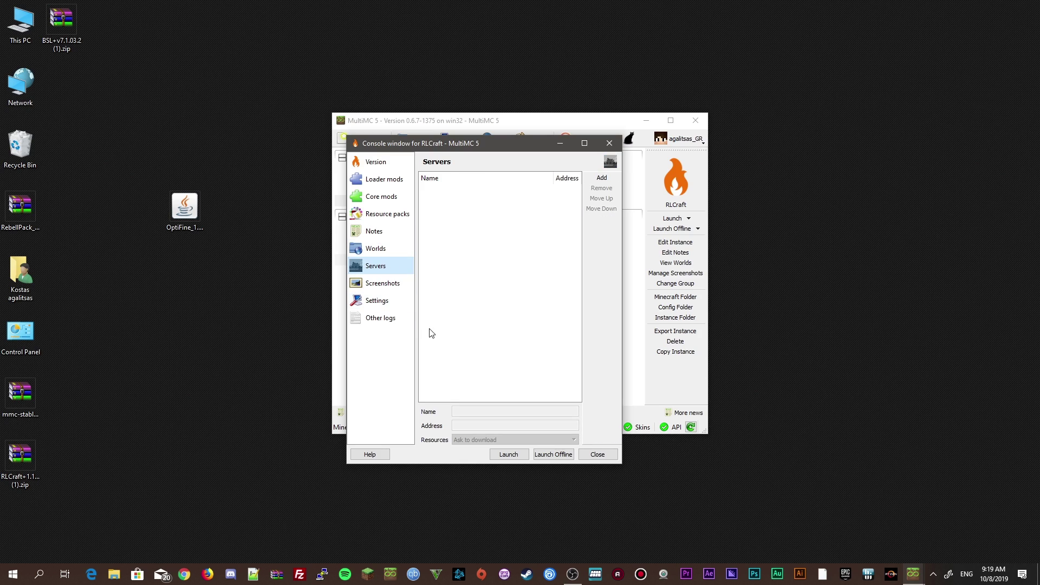
left_click(385, 287)
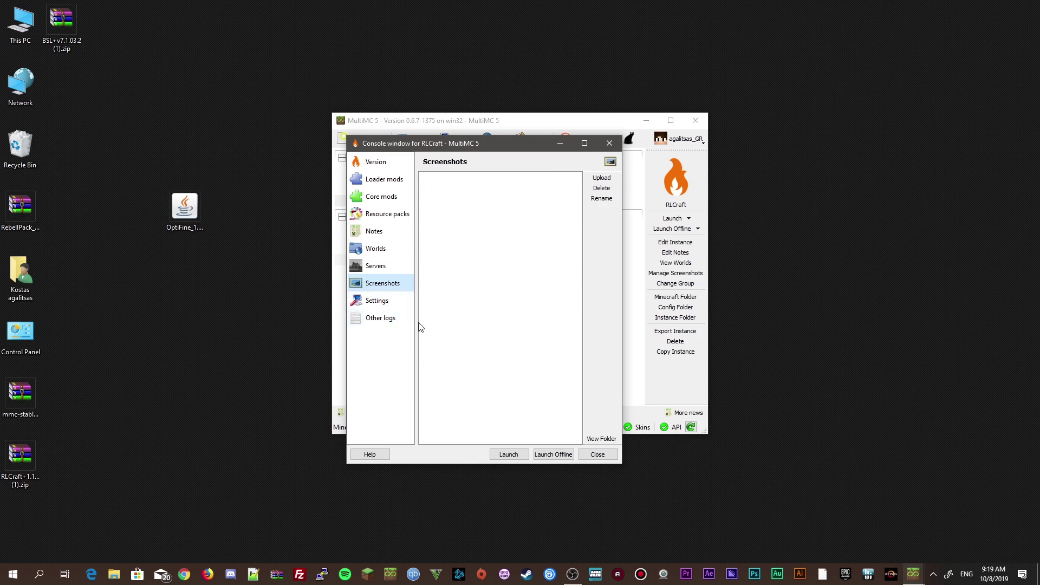
left_click(381, 300)
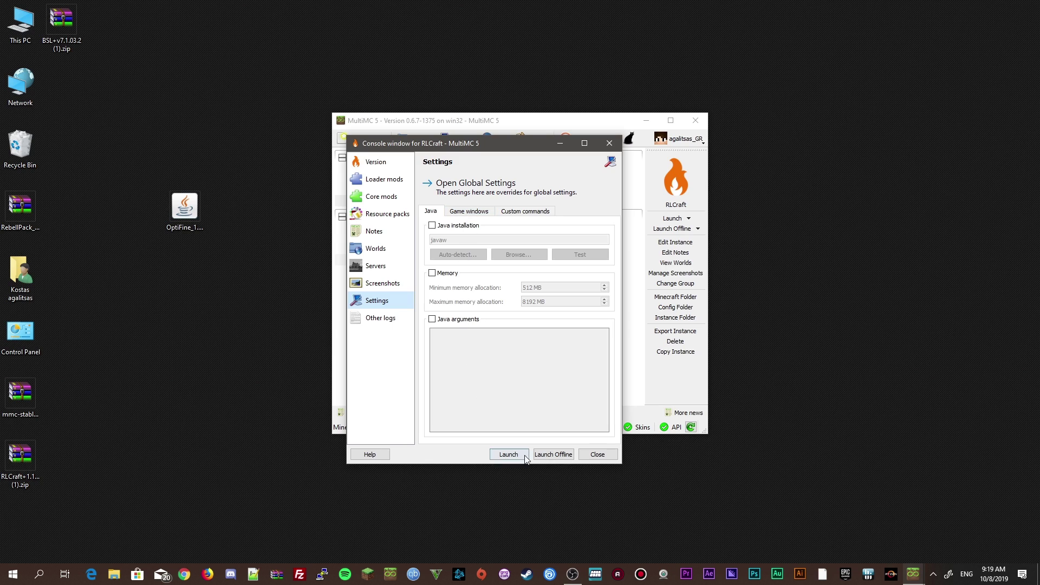
left_click(597, 454)
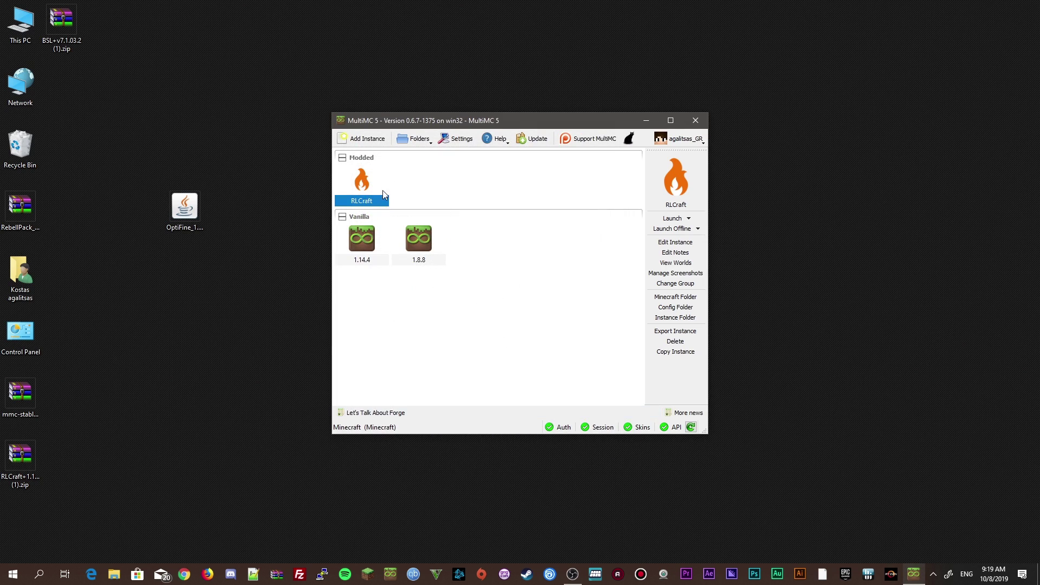
Launch the RLCraft instance, tuck the OptiFine jar among the other desktop icons, and place the game and MultiMC windows side by side.
double_click(360, 184)
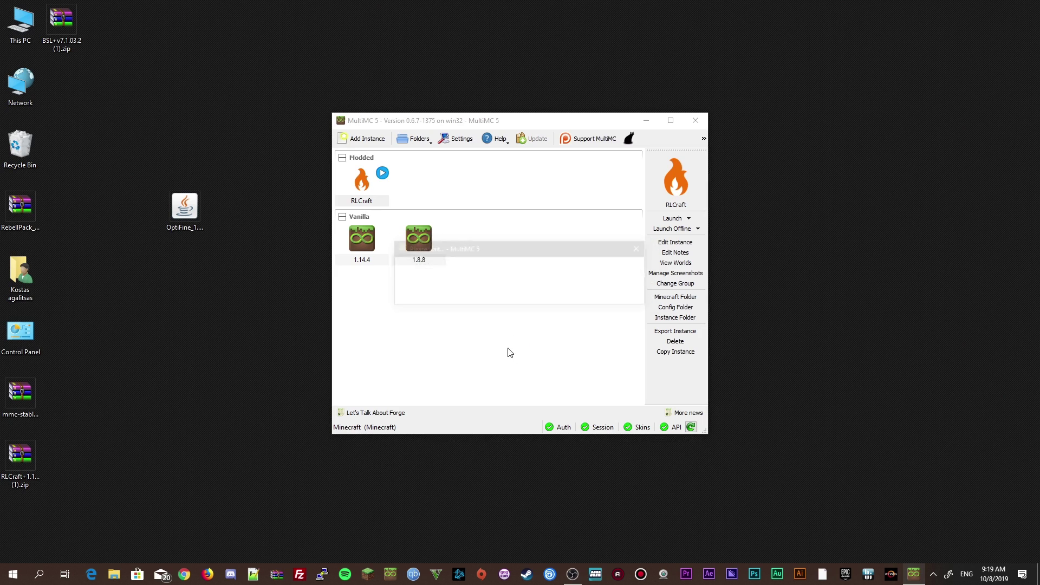
left_click_drag(184, 209, 34, 523)
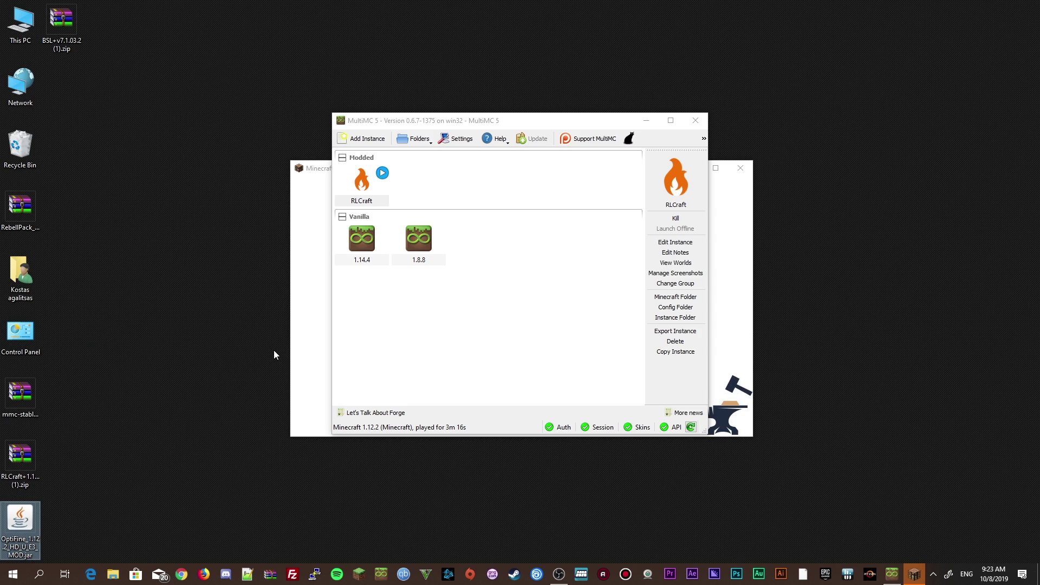
left_click(309, 335)
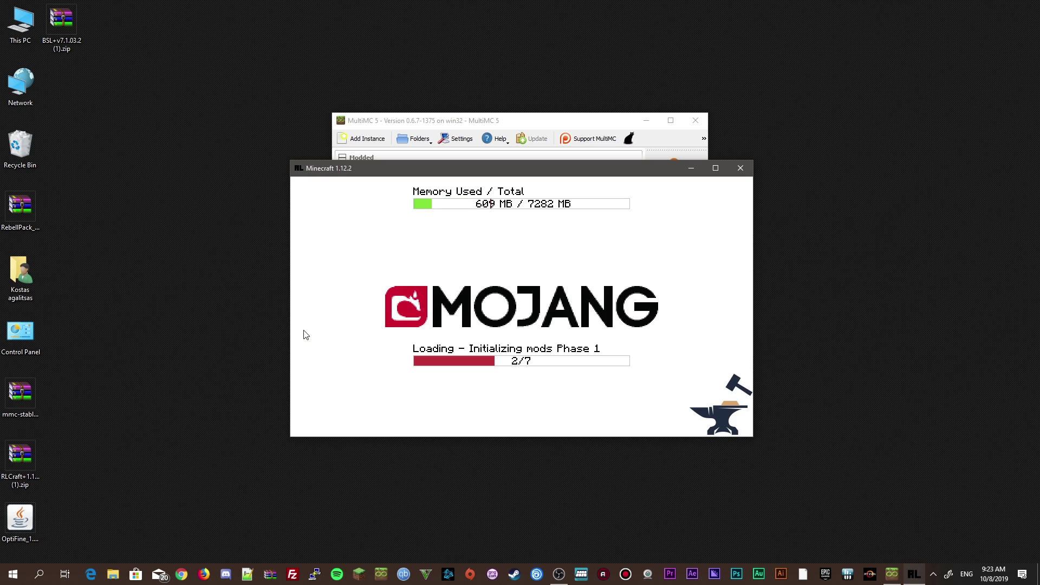
left_click_drag(472, 122, 779, 20)
left_click_drag(463, 172, 349, 176)
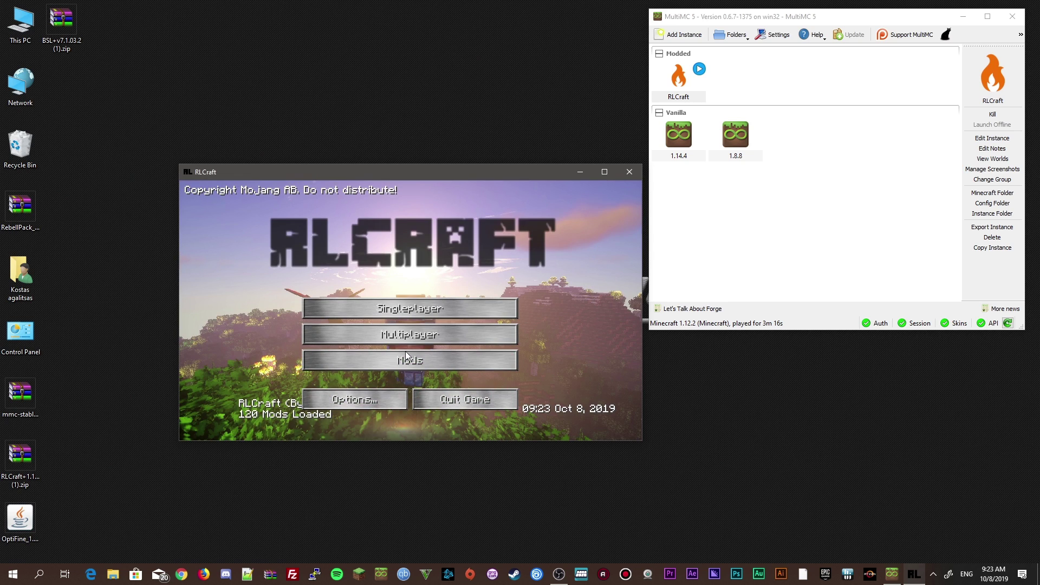
Activate RebellPack_1.12_Full_v1.0.zip in the game's resource packs, accepting the version mismatch.
left_click(392, 316)
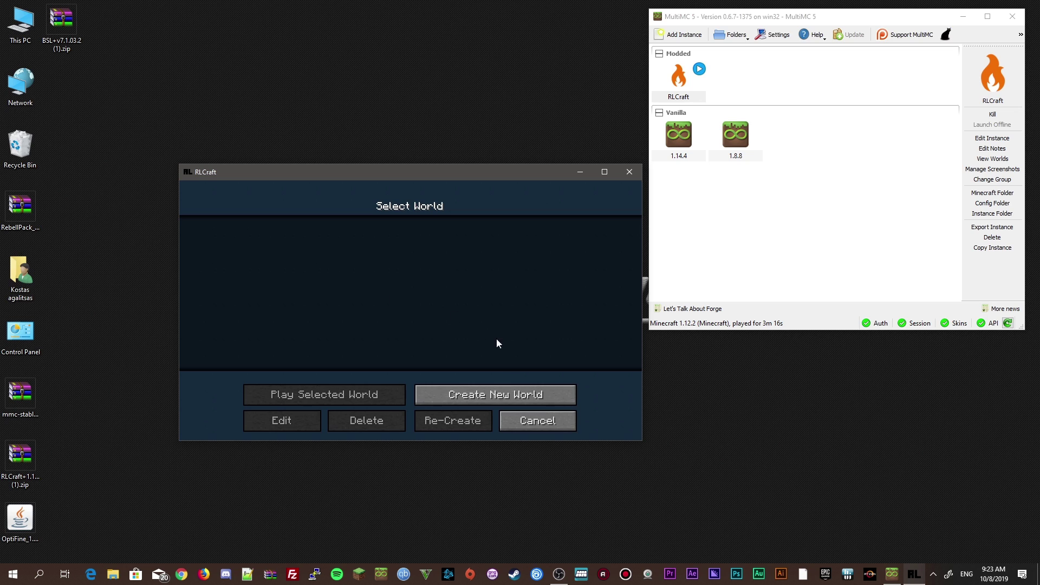
left_click(538, 421)
left_click(403, 399)
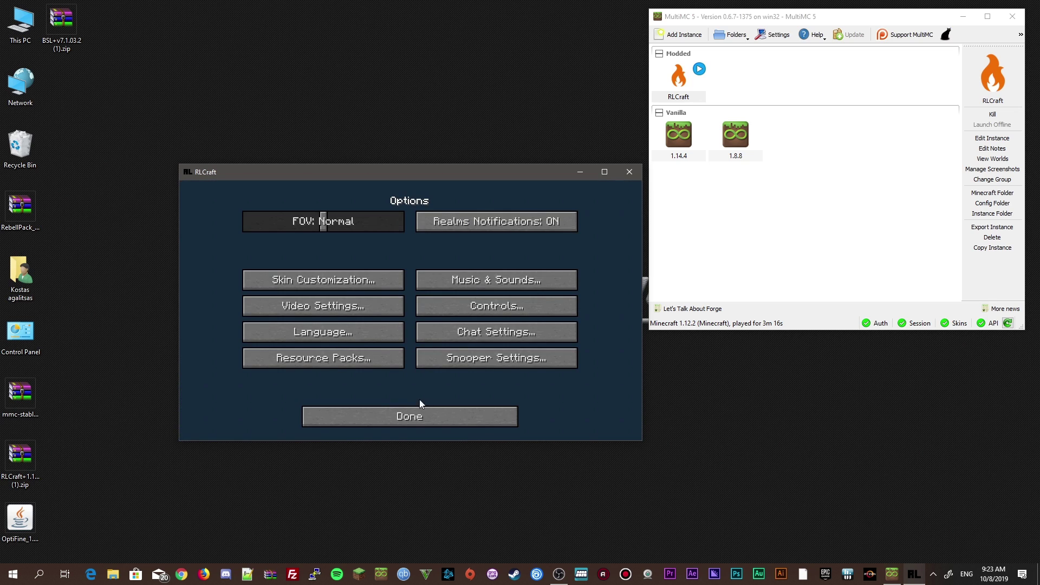
left_click(337, 360)
left_click(212, 249)
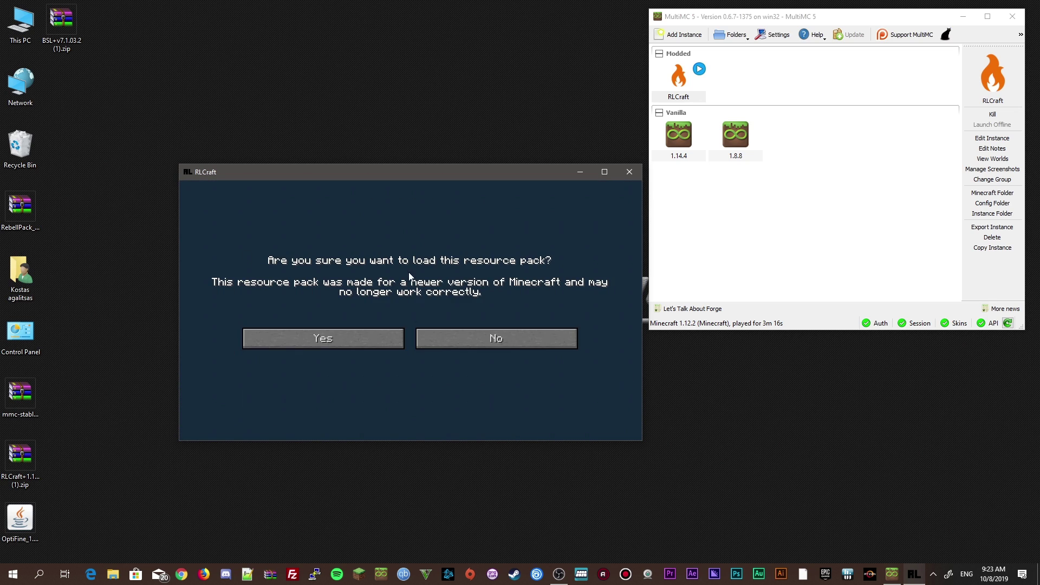
left_click(357, 343)
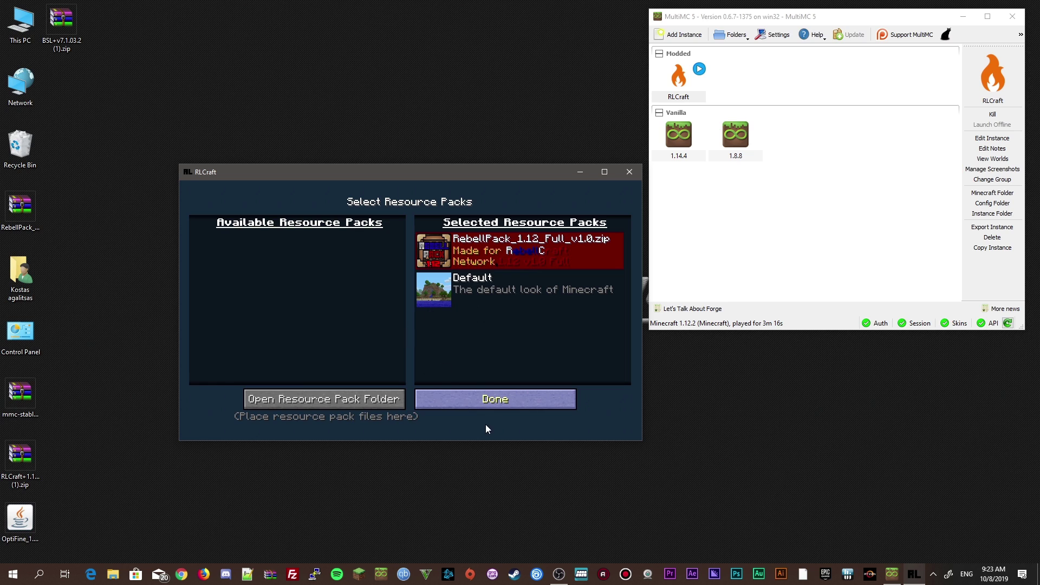
left_click(447, 407)
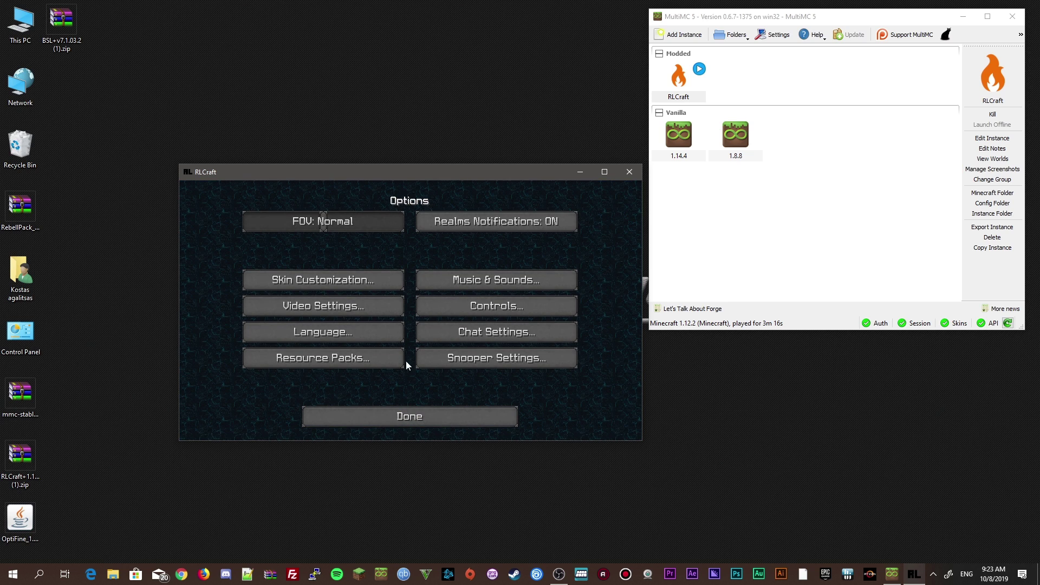
Add the RLCraft+1.12.2+-+Beta+v2.7.1 (1).zip archive from the desktop to the shaderpacks folder and select it as the shader.
left_click(336, 308)
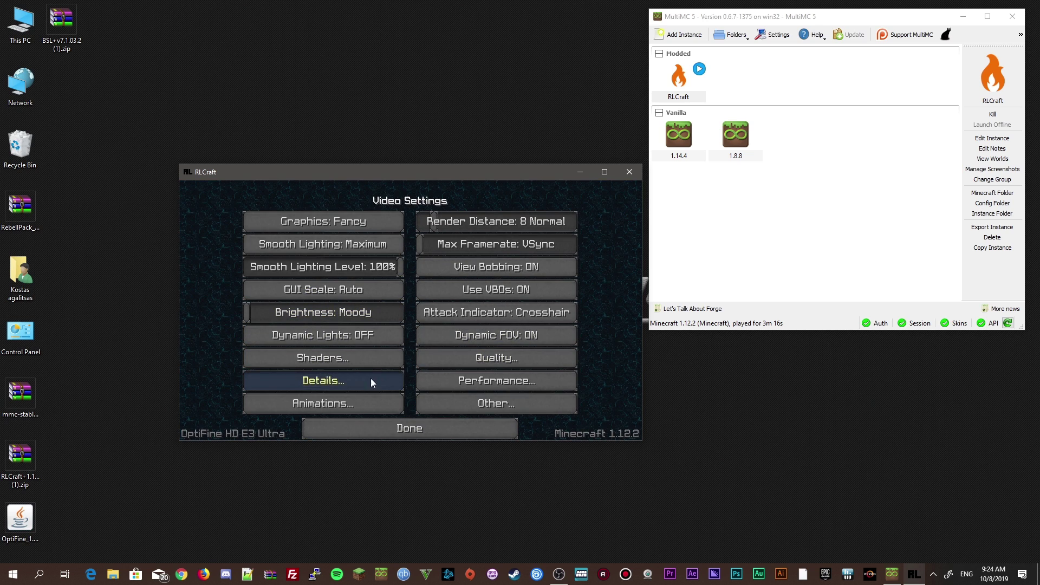
left_click(368, 359)
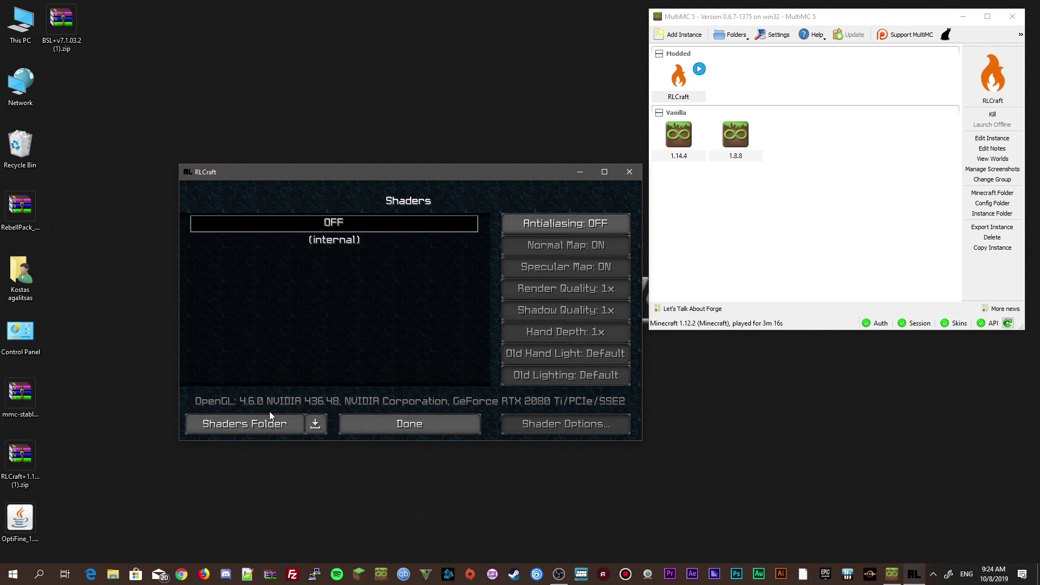
left_click(264, 426)
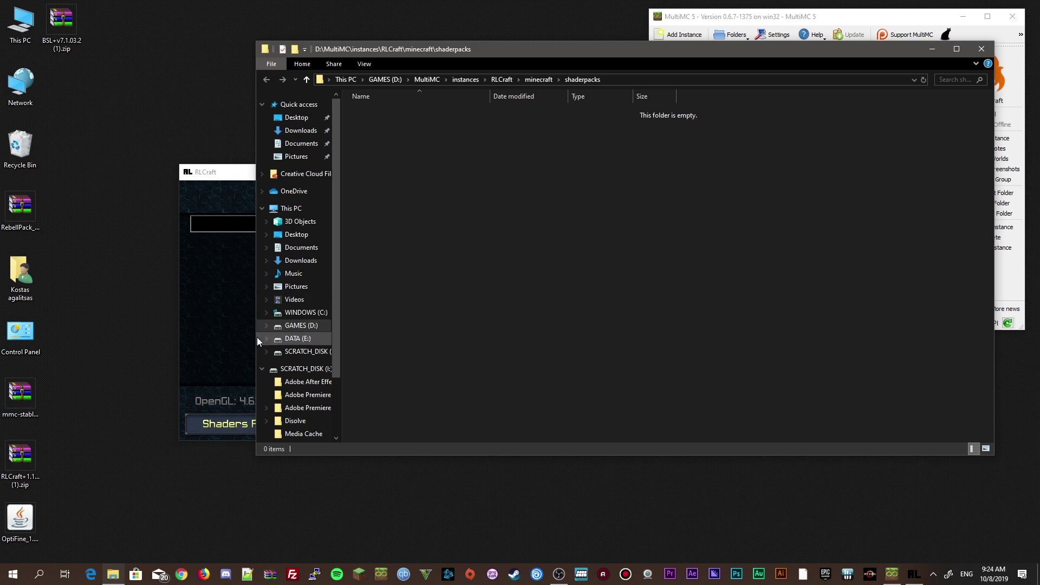
left_click(22, 472)
left_click_drag(21, 471, 446, 263)
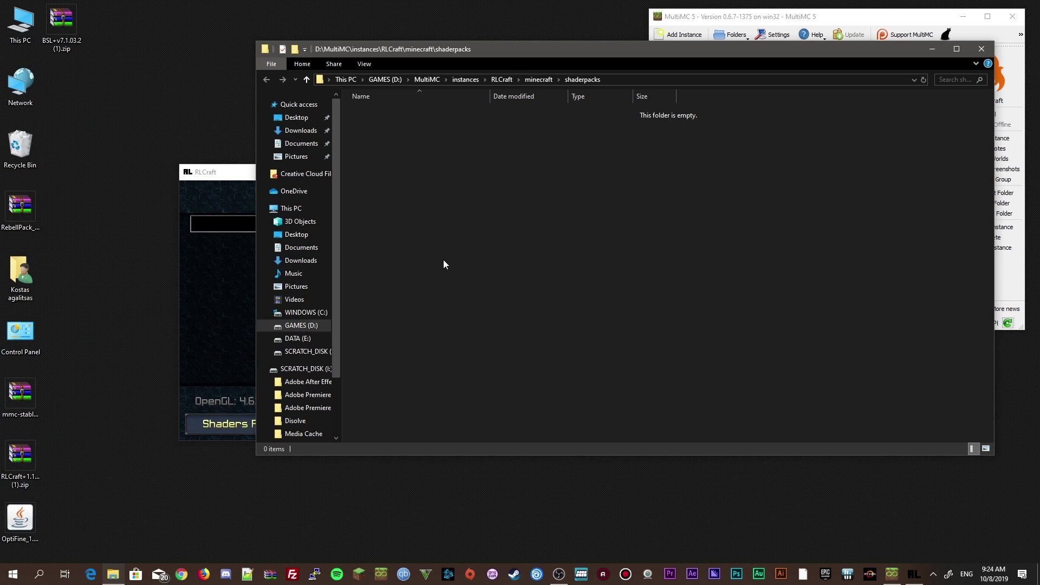
left_click(981, 49)
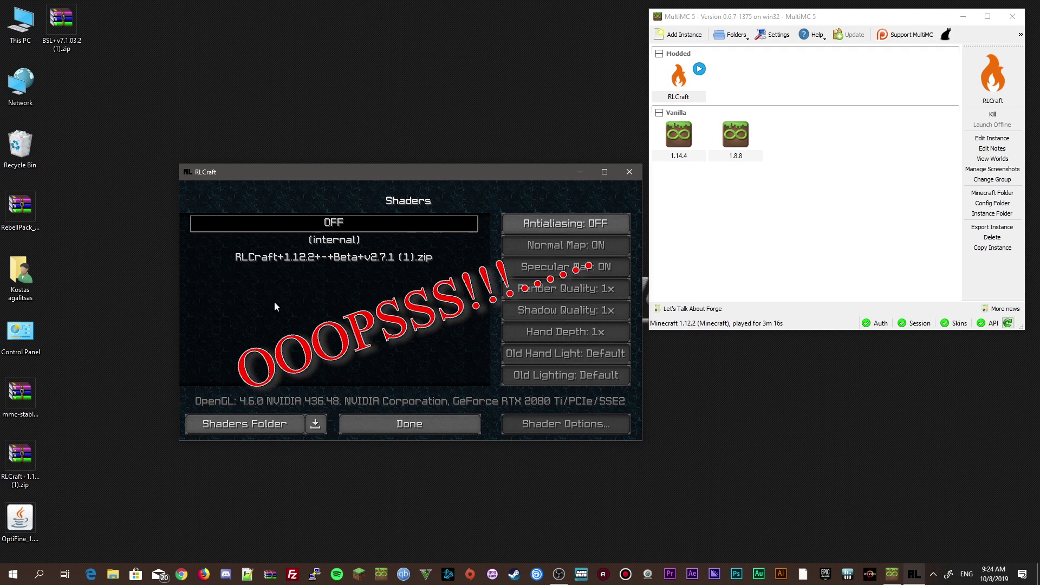
left_click(369, 258)
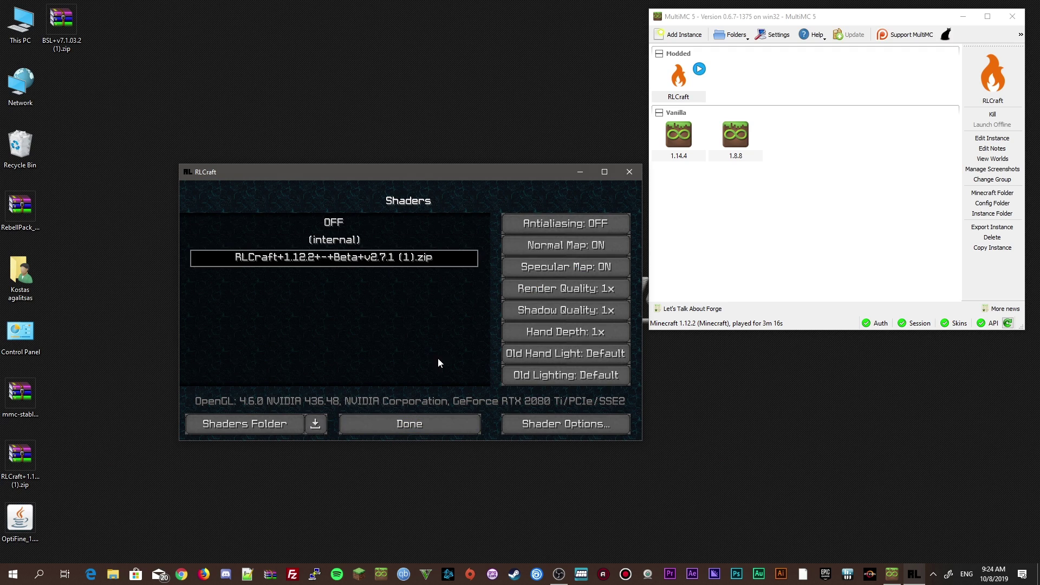
left_click(434, 425)
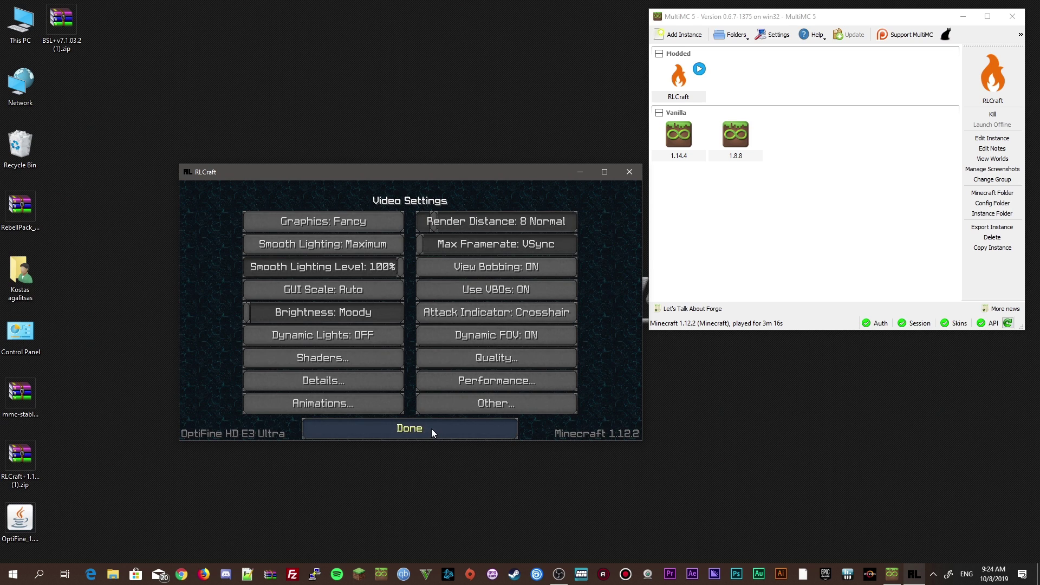
Check the Fast Render option in the performance settings and return to the title screen.
left_click(441, 378)
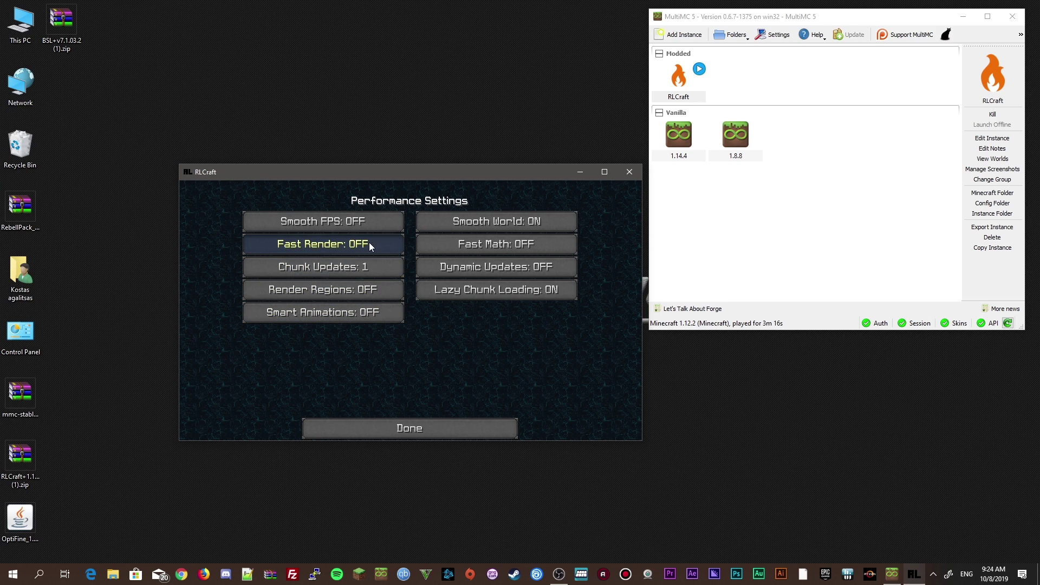
left_click(428, 427)
left_click(438, 428)
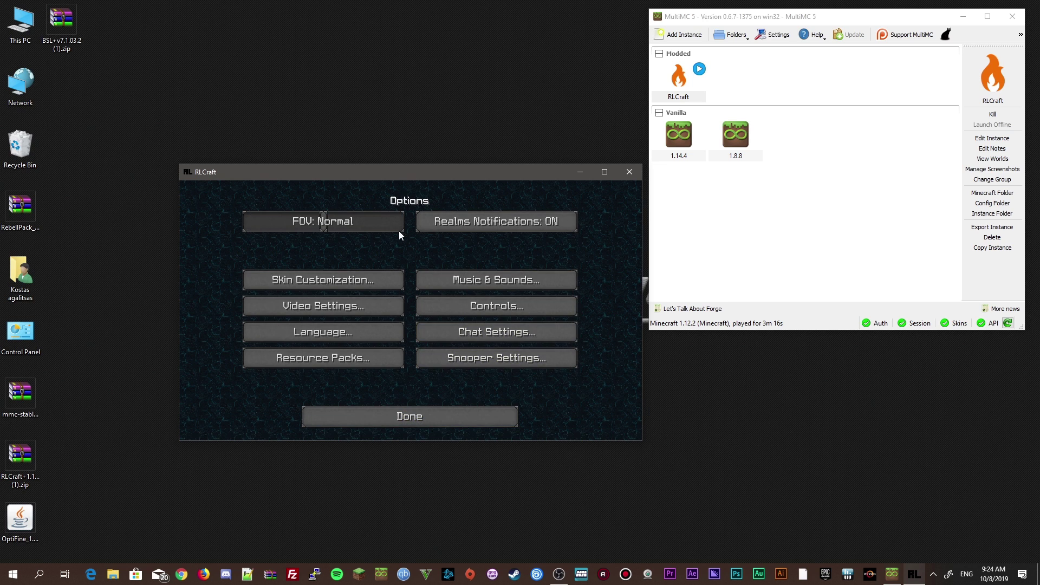
left_click(406, 422)
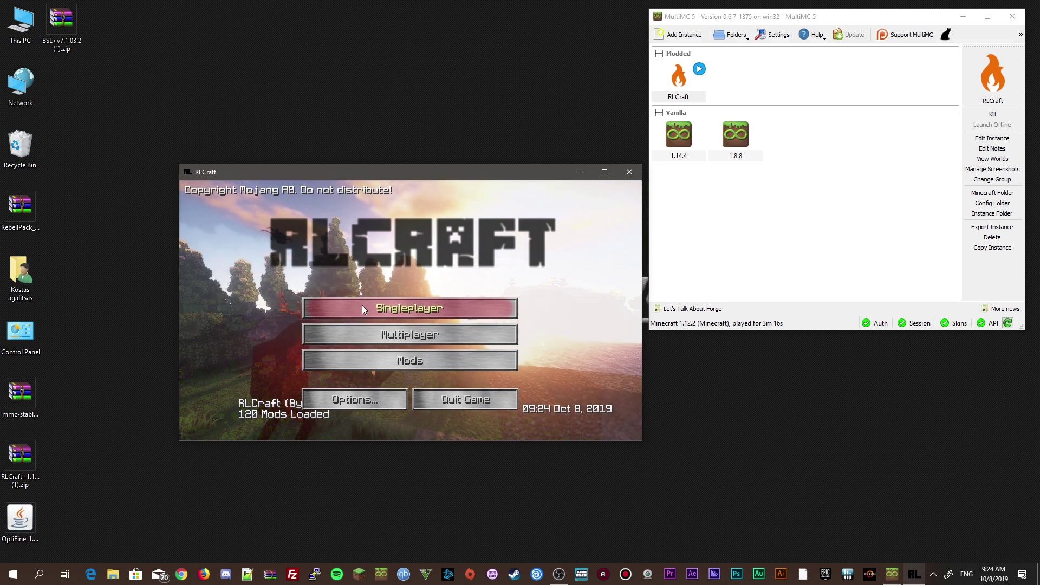
Create a new singleplayer Survival world named RLCraft.
left_click(428, 315)
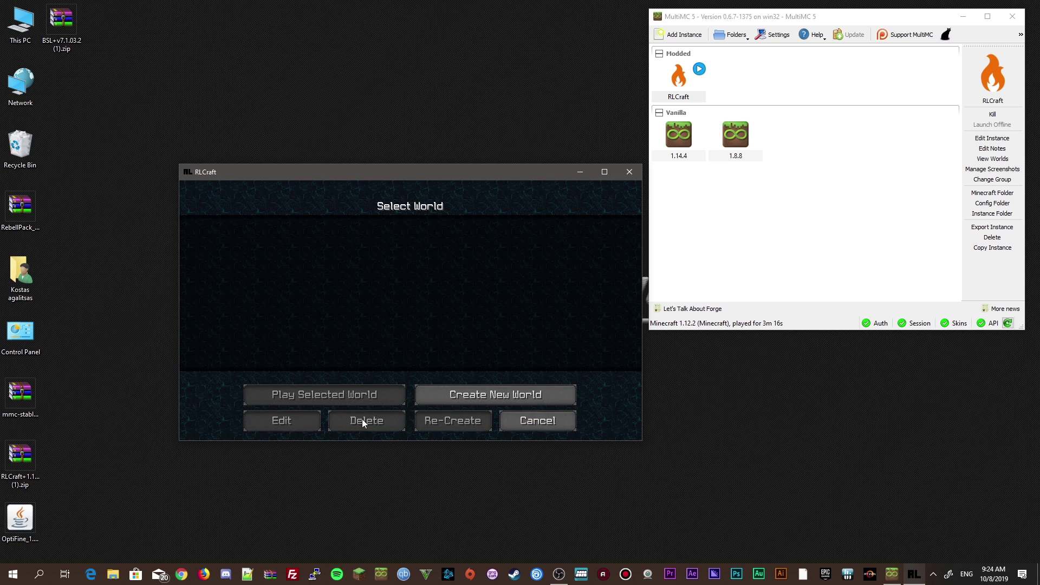
left_click(490, 395)
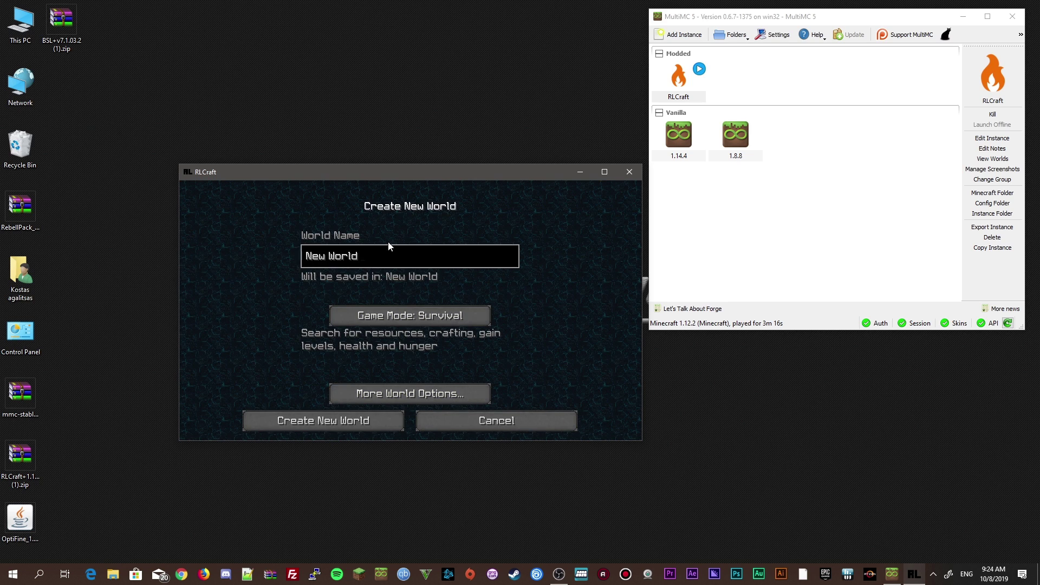
key("BackSpace")
key("BackSpace")
key("BackSpace")
key("BackSpace")
key("BackSpace")
key("BackSpace")
key("BackSpace")
key("BackSpace")
key("BackSpace")
type("RLCraft")
left_click(354, 422)
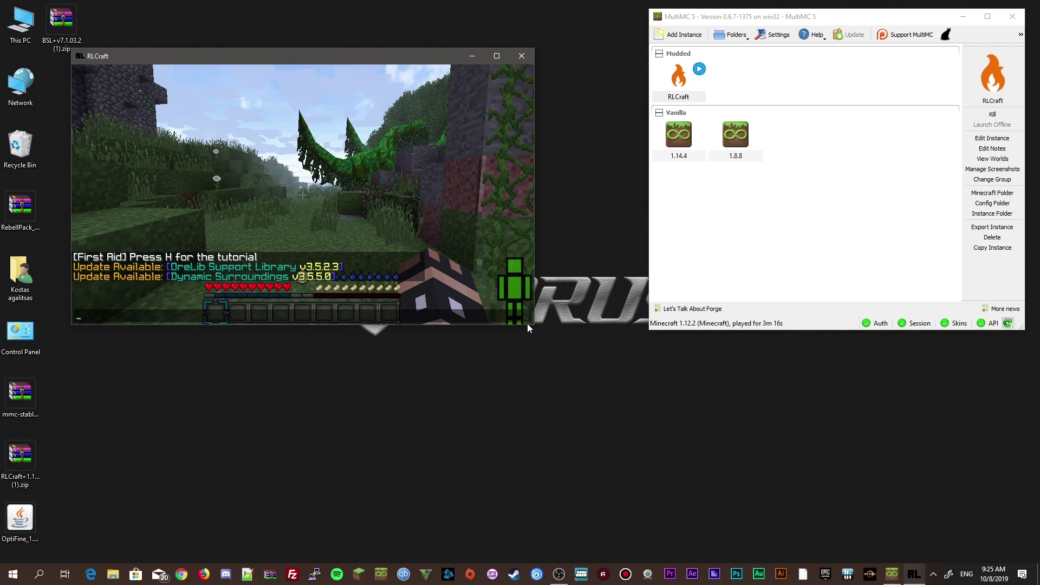
Enlarge the game window and set the maximum framerate to Unlimited in the video settings.
left_click_drag(532, 327, 890, 545)
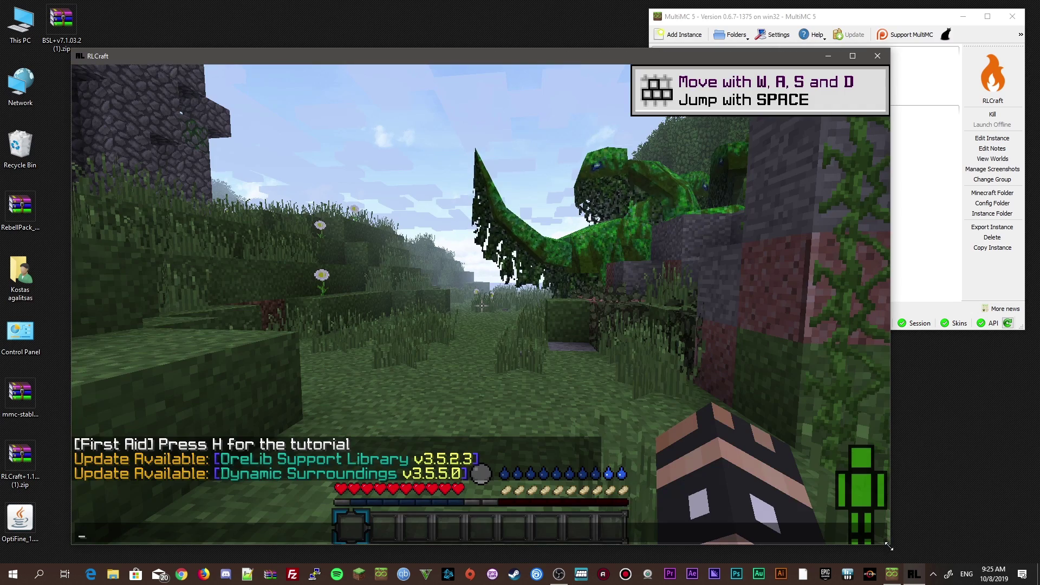
left_click(388, 299)
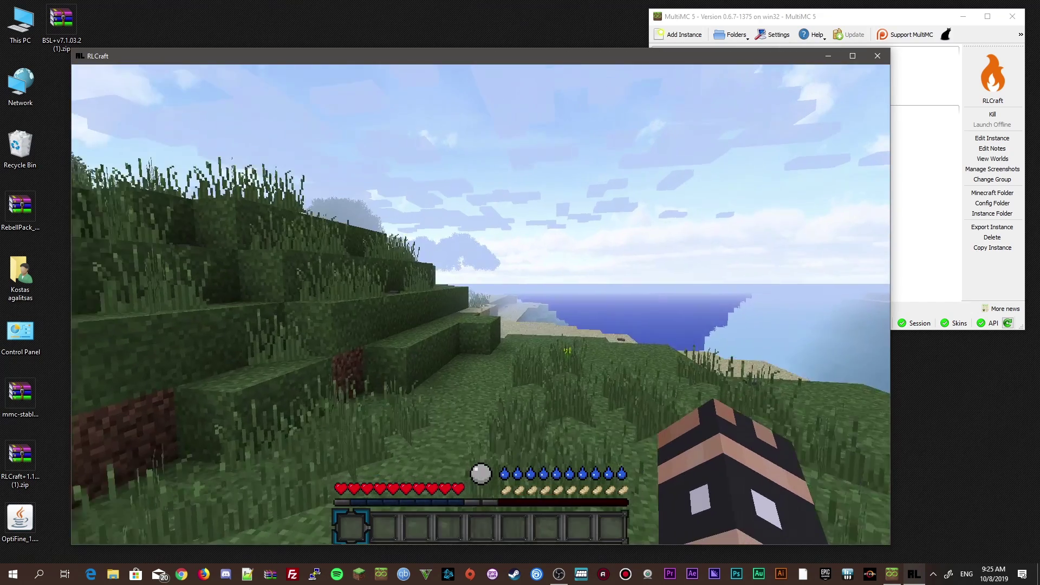
key("Escape")
left_click(410, 332)
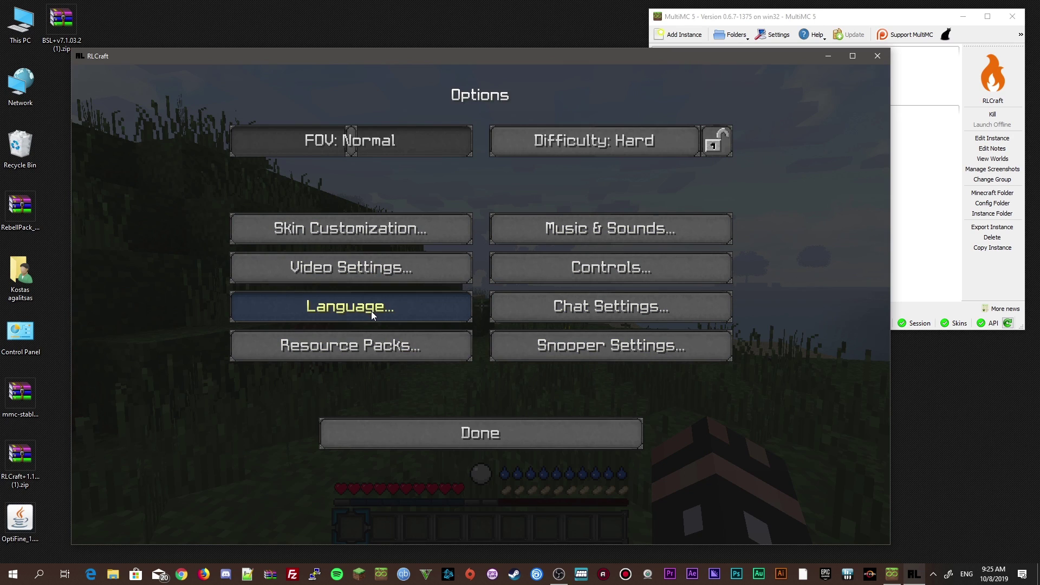
left_click(382, 266)
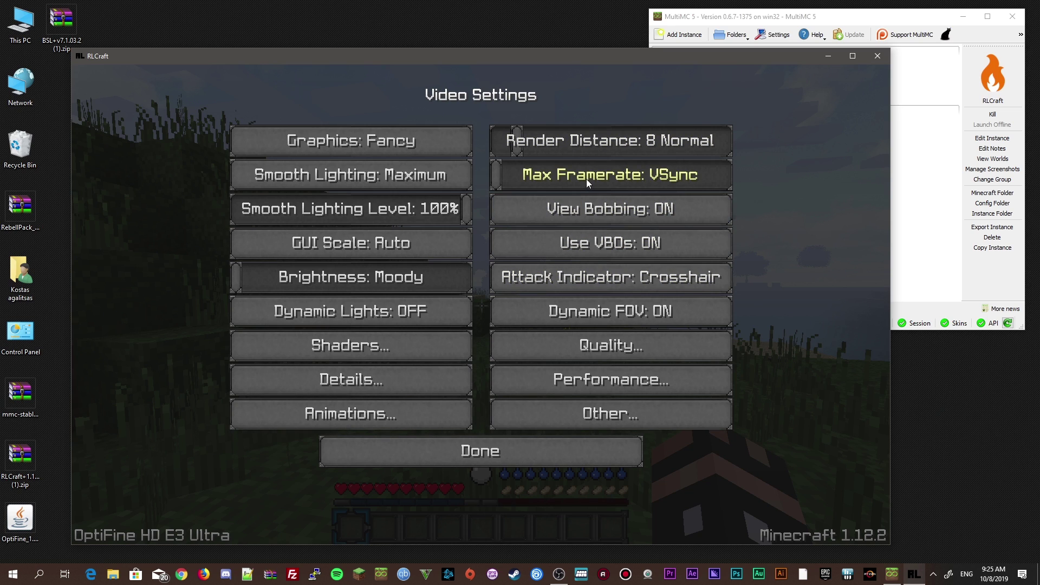
left_click_drag(600, 180, 727, 182)
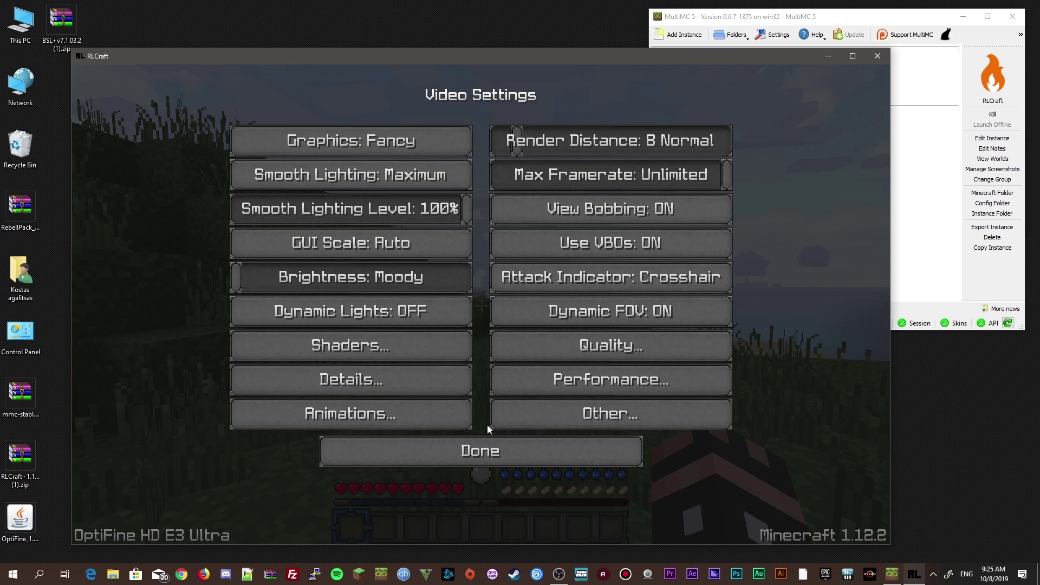
left_click(487, 461)
left_click(466, 428)
Lock the world's difficulty at Hard and set the field of view to 95.
left_click(383, 332)
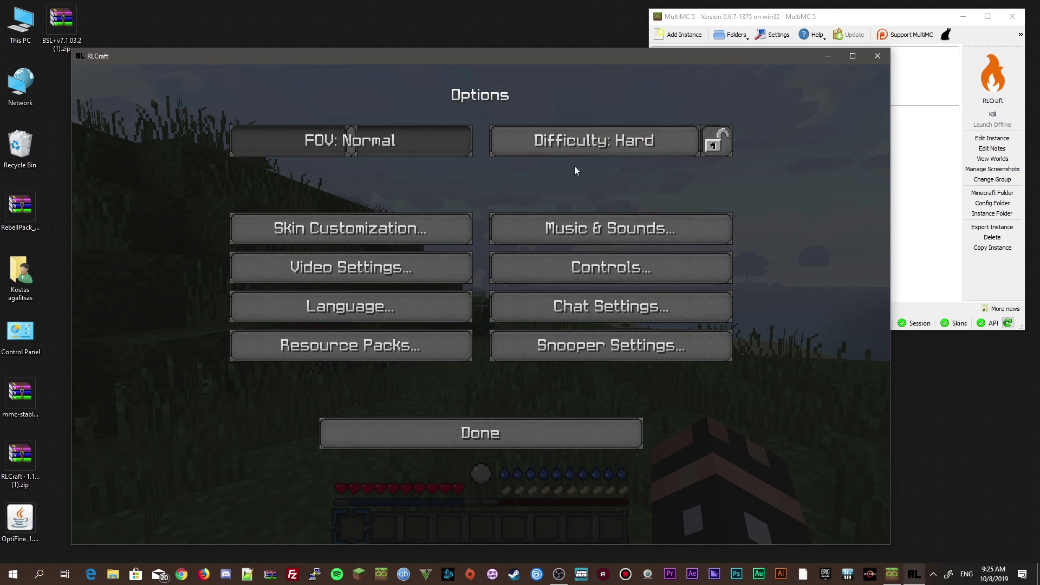
left_click(716, 141)
left_click(404, 307)
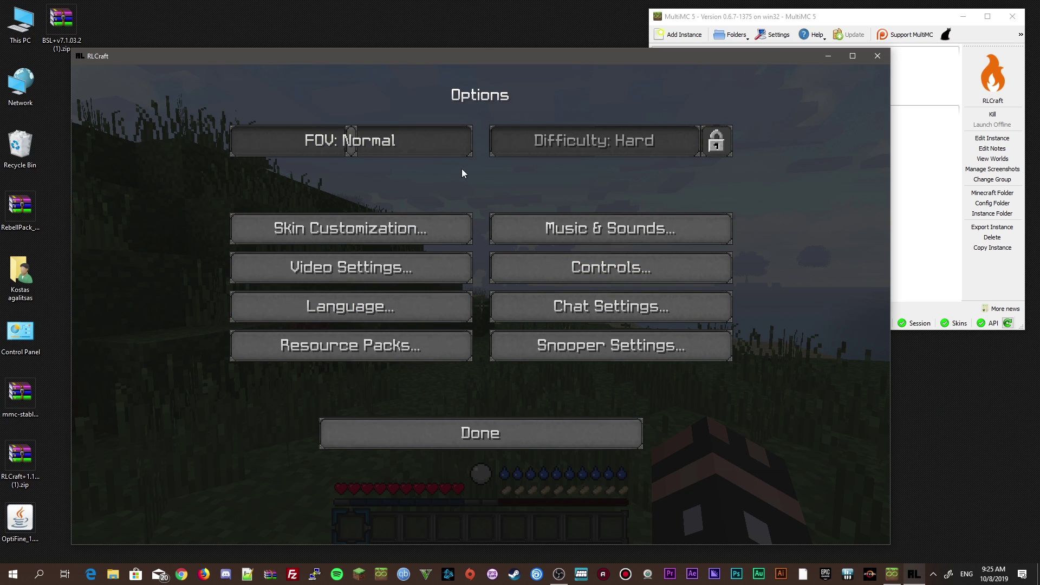
left_click_drag(351, 143, 425, 155)
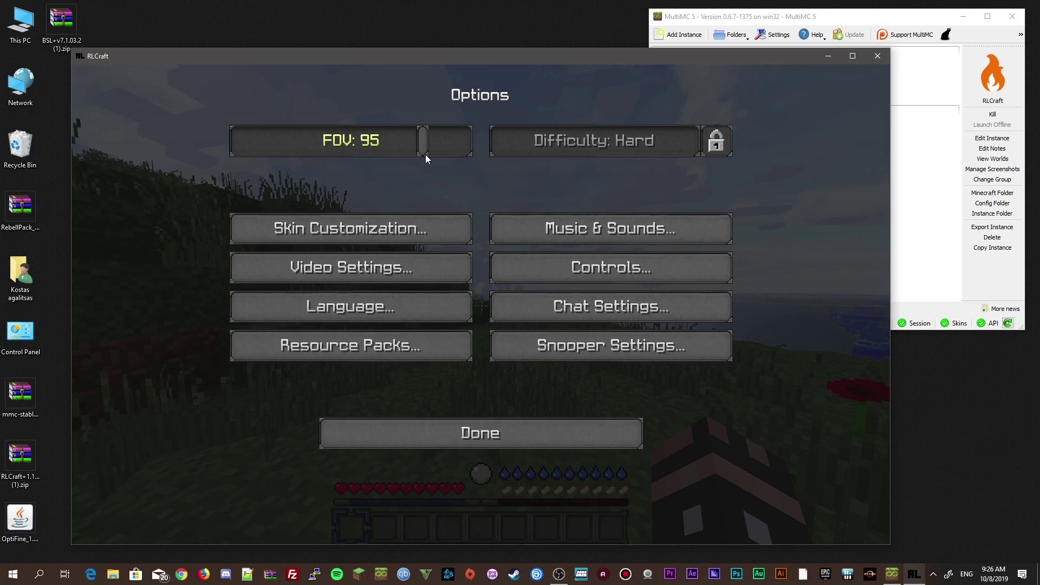
Return to the game and explore the new world on foot, from the grassy shore through the forest to the sandy bank beside the giant mushroom.
left_click(488, 444)
key("Escape")
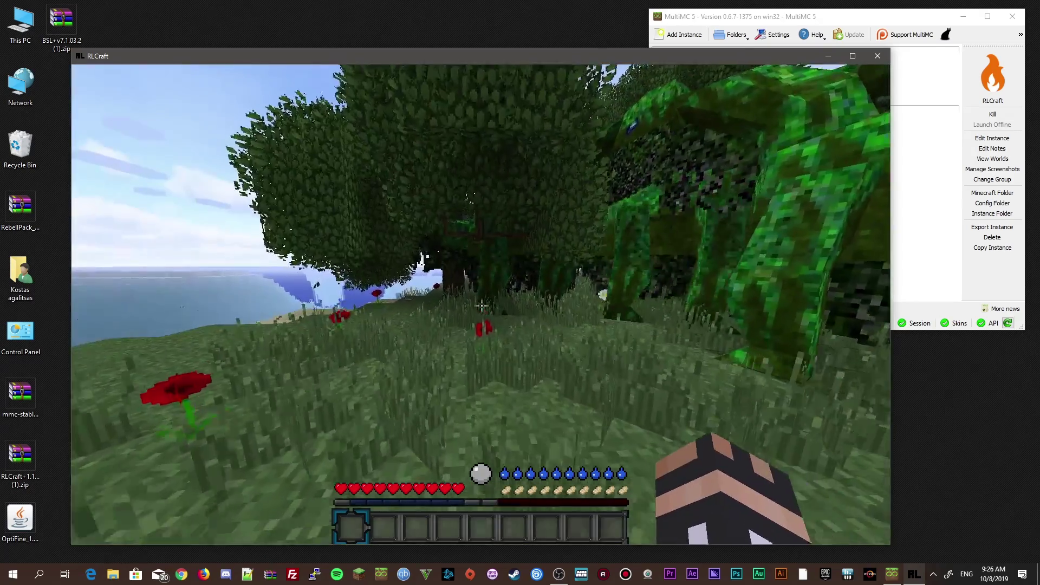
key("w")
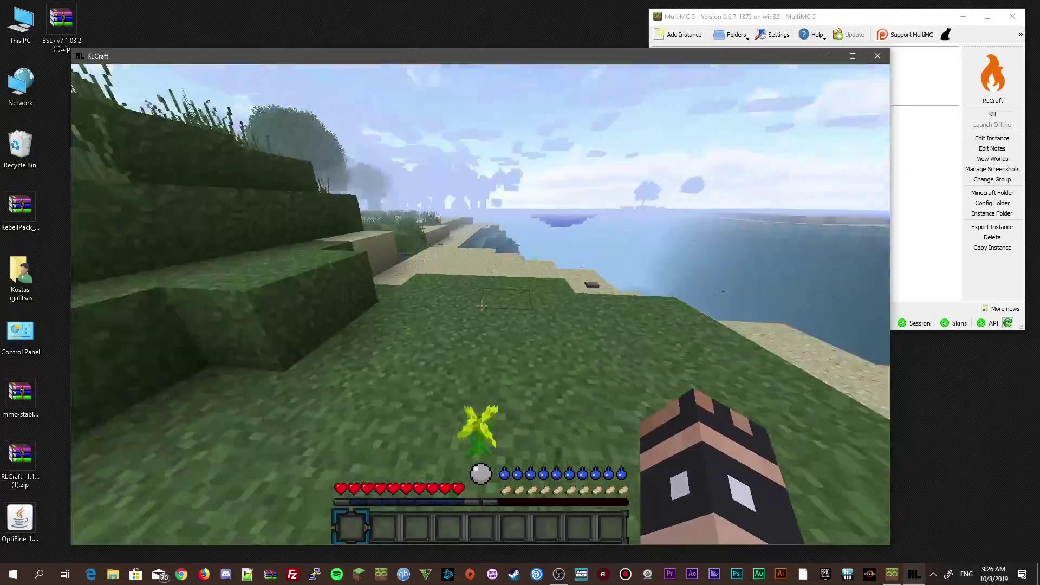
key("w")
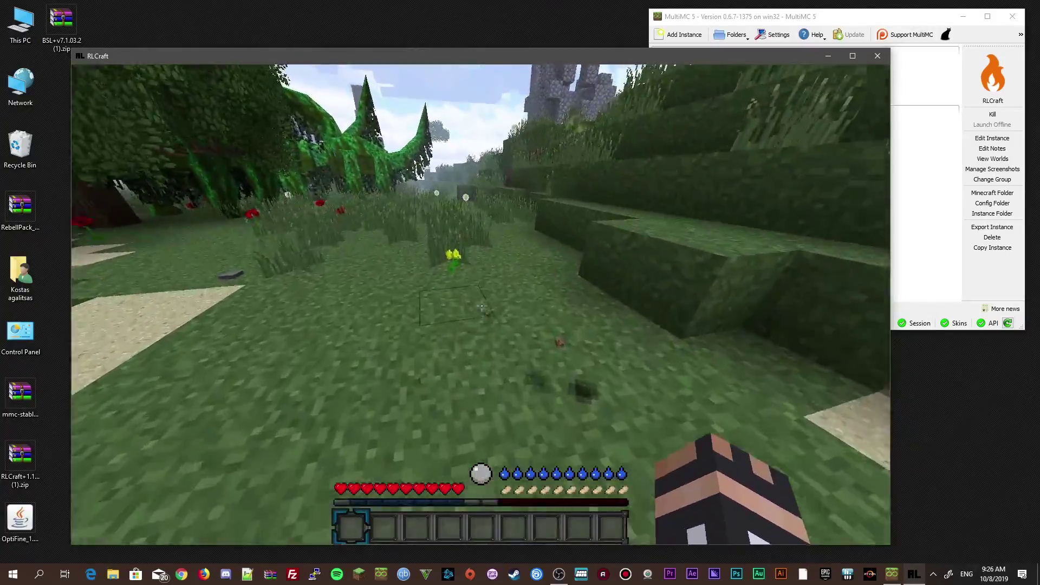
key("w")
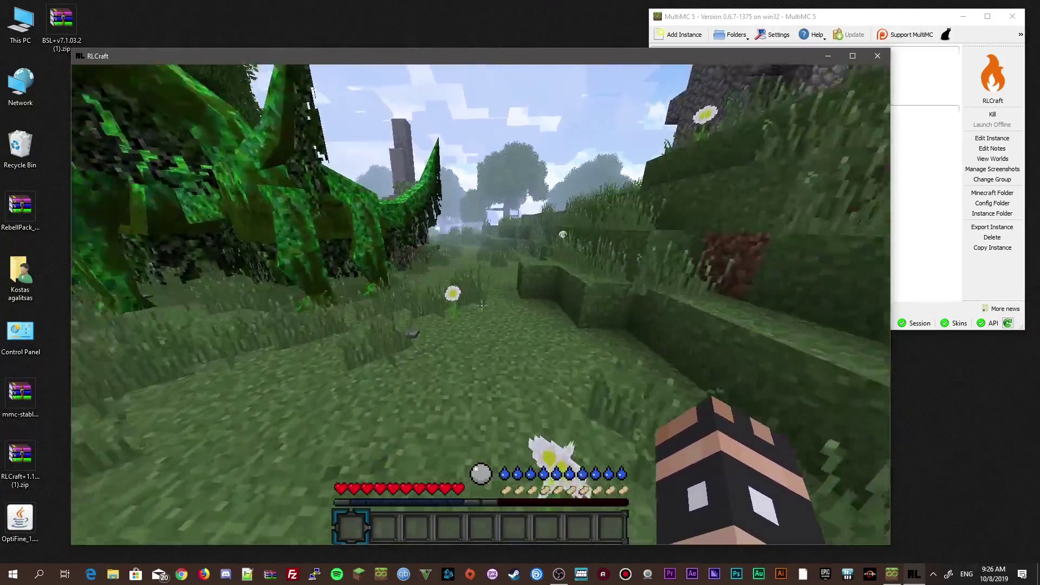
key("w")
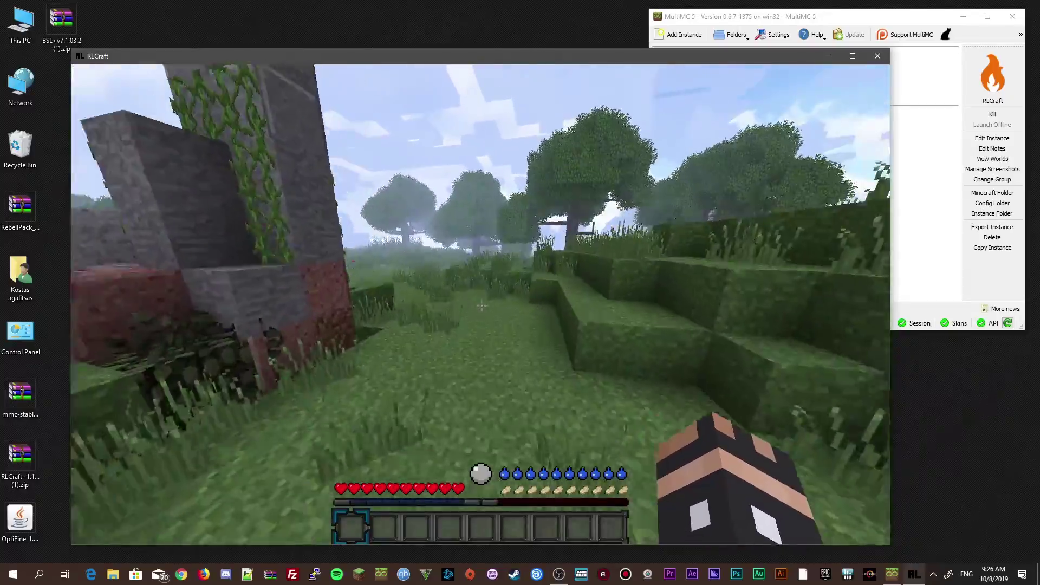
key("w")
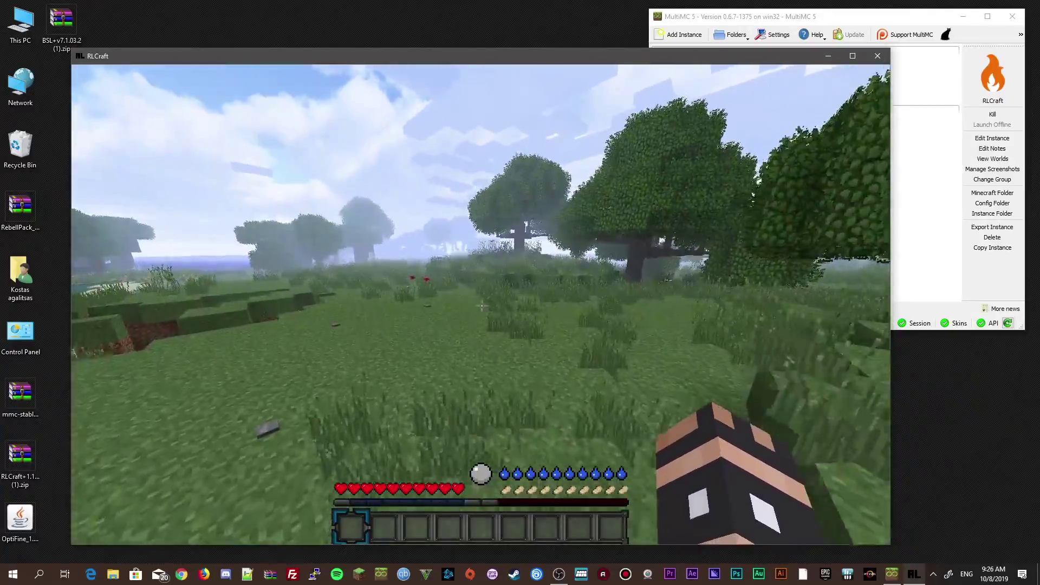
key("w")
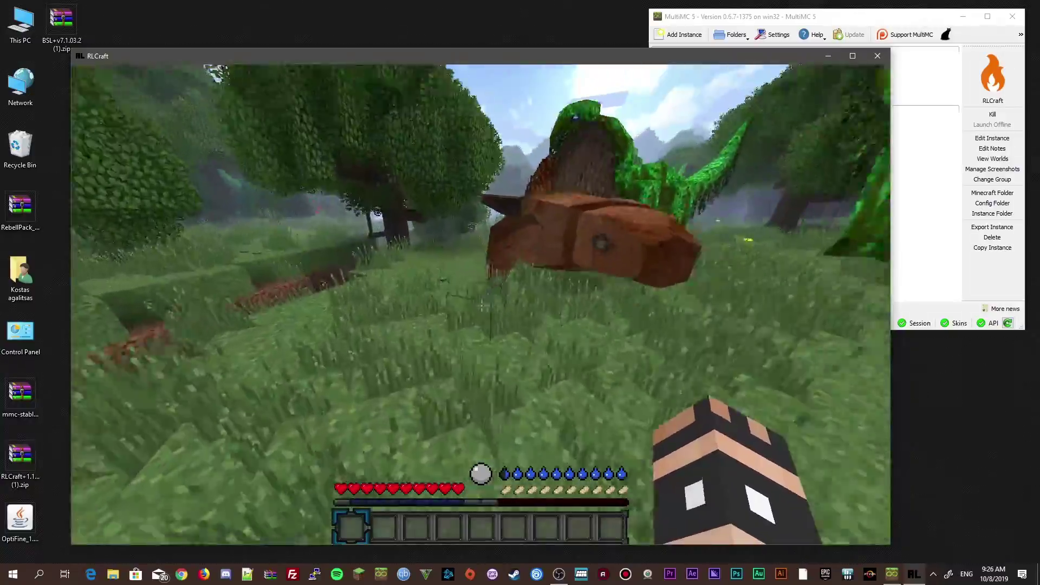
key("w")
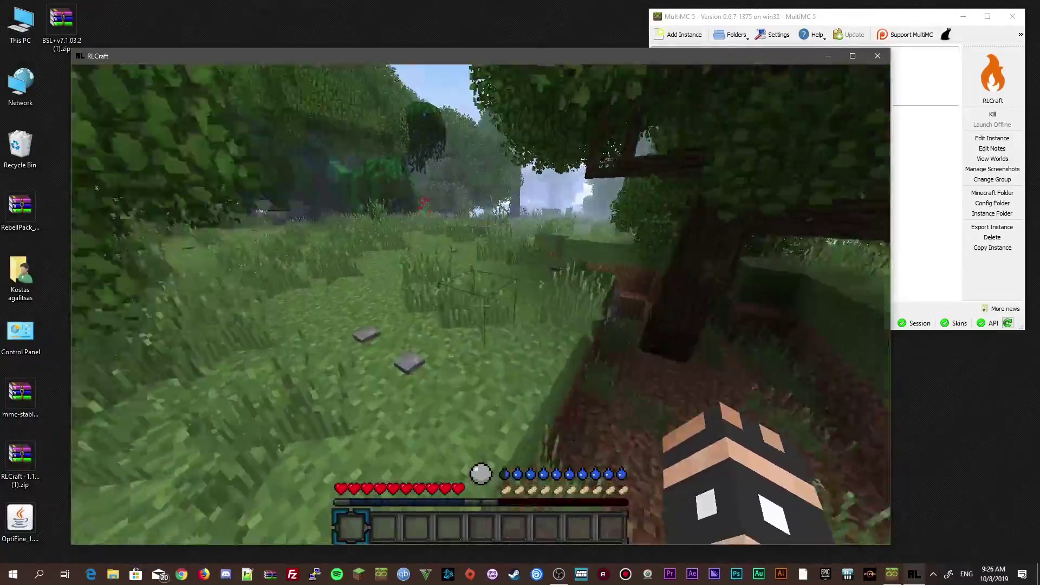
key("w")
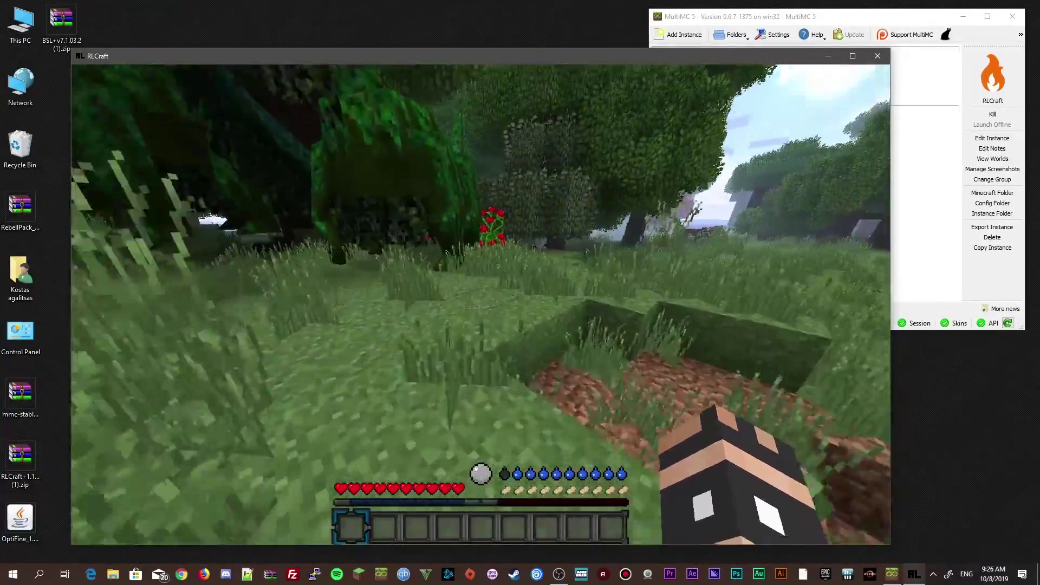
key("w")
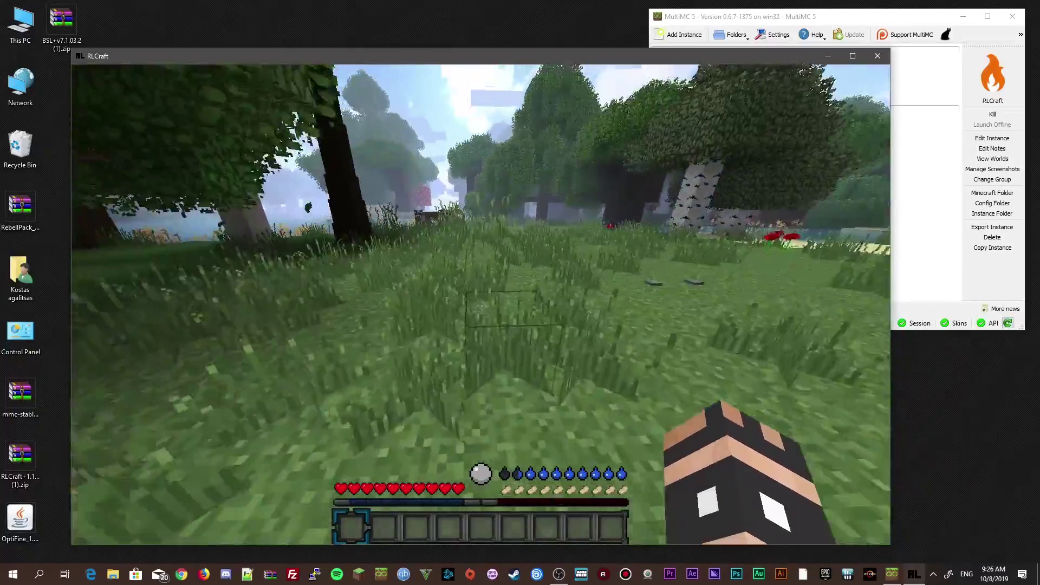
key("w")
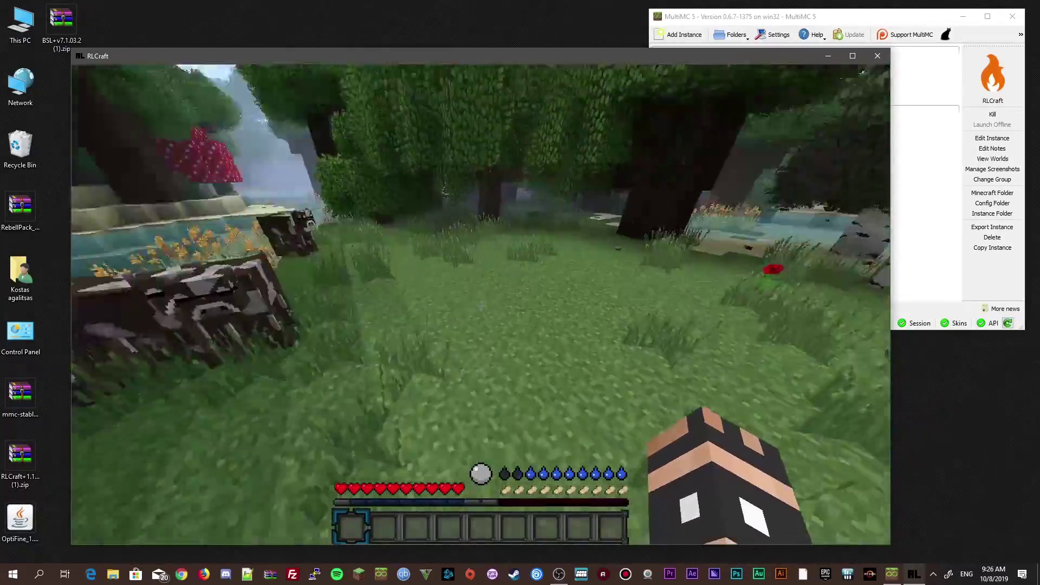
key("w")
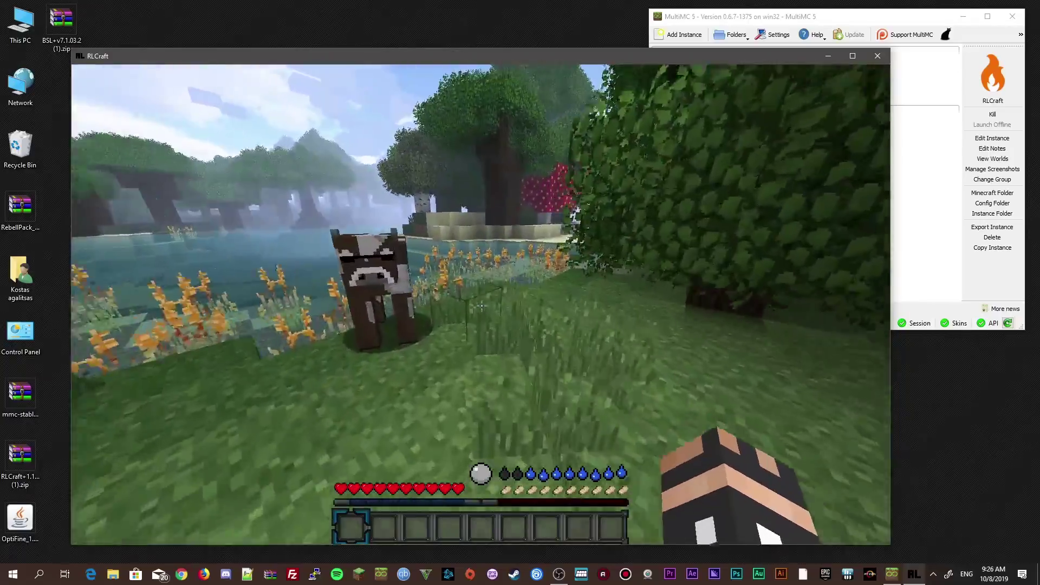
key("w")
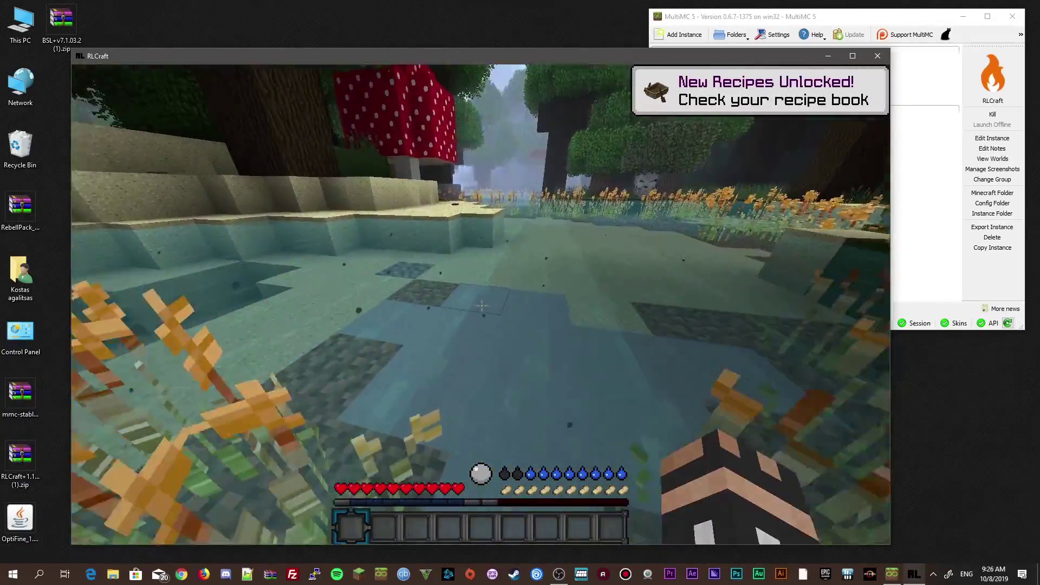
key("w")
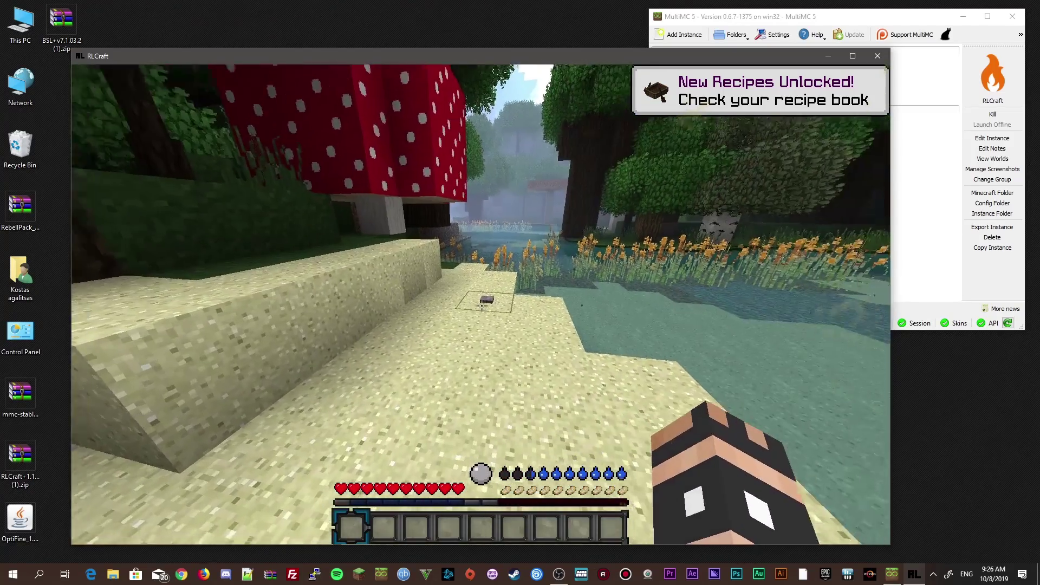
Pause the game and open the shader settings from the video settings.
key("Escape")
left_click(413, 328)
left_click(401, 275)
left_click(392, 350)
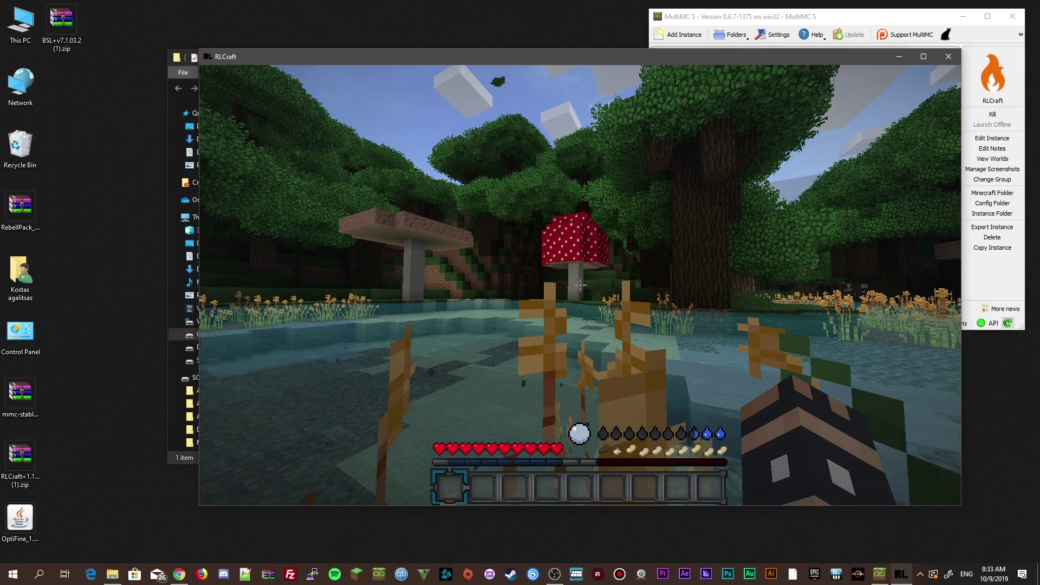
Walk through the flowers along the water's edge and bring up the list of available shader packs.
key("w")
key("w")
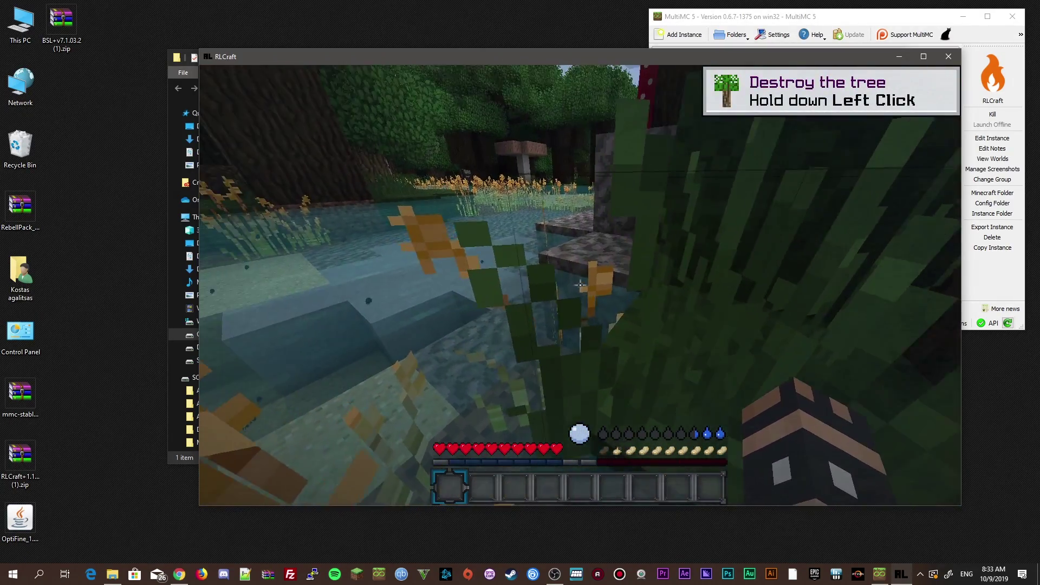
key("Escape")
left_click(497, 324)
left_click(504, 262)
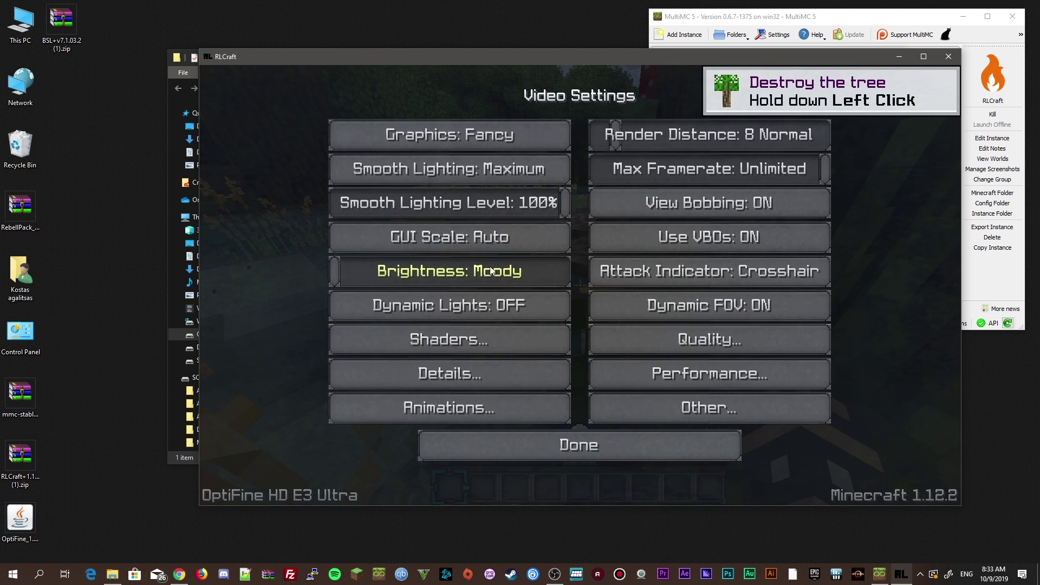
left_click(494, 349)
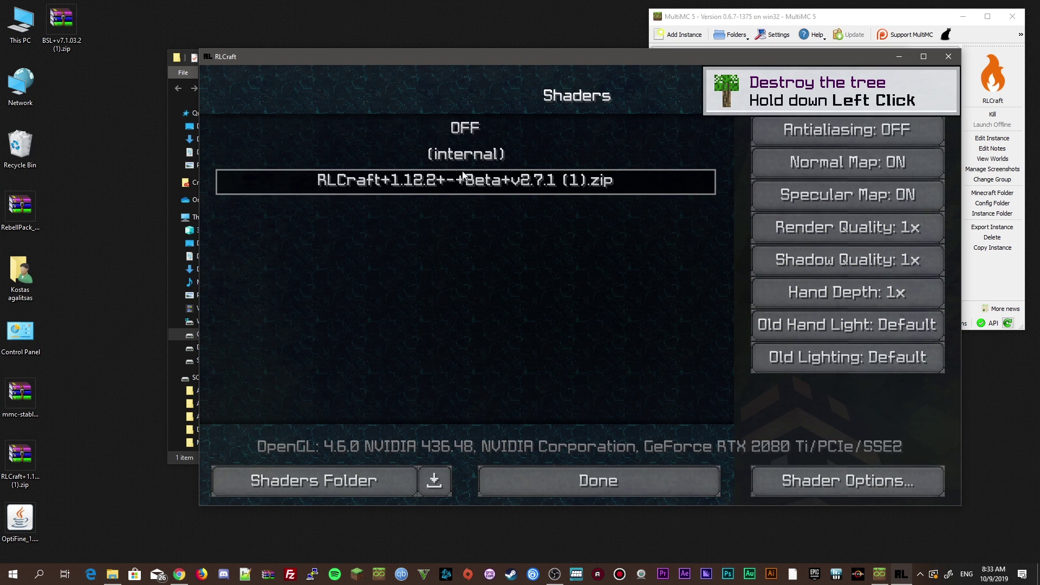